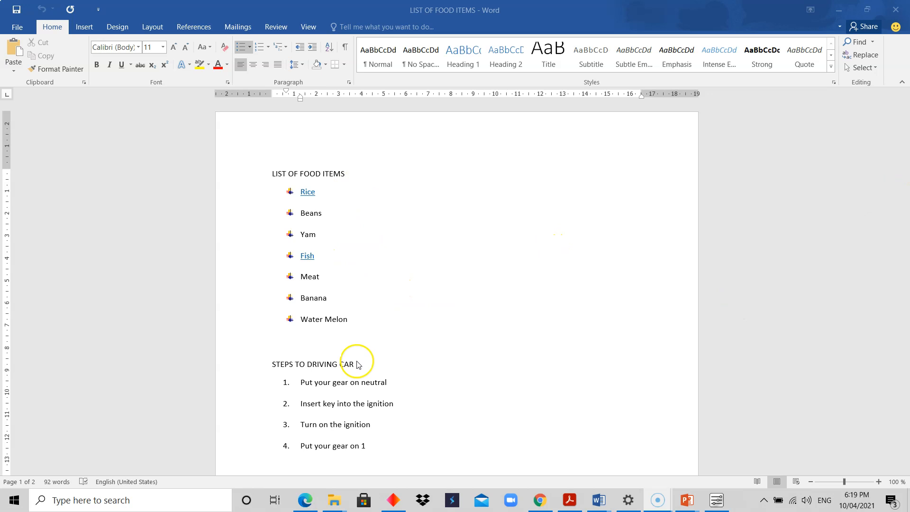
pyautogui.click(357, 403)
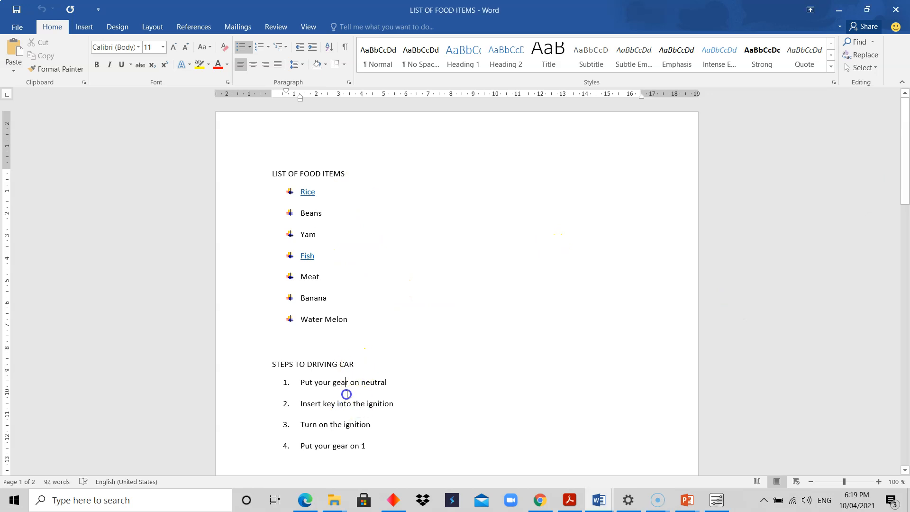
pyautogui.moveTo(906, 152); pyautogui.dragTo(872, 135)
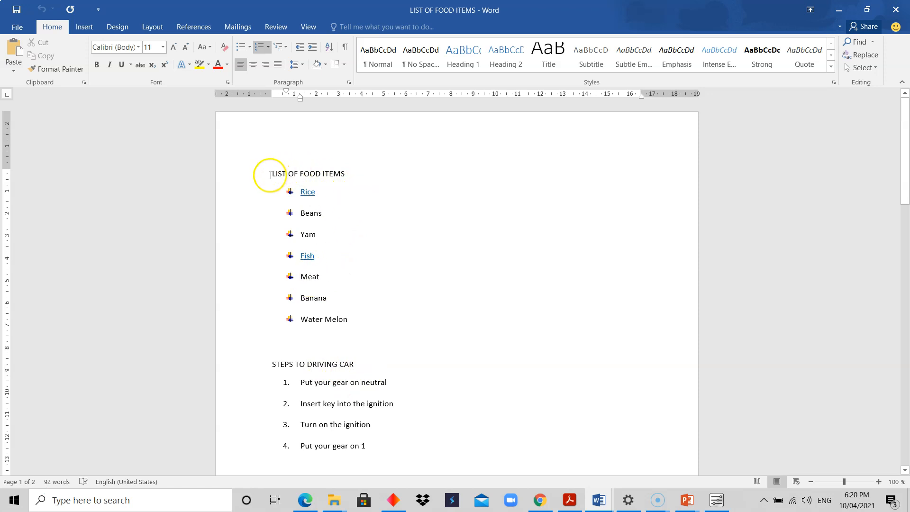
# - Add the comment "Please add BREAD to the list" to the heading LIST OF FOOD ITEMS
pyautogui.moveTo(271, 176); pyautogui.dragTo(360, 171)
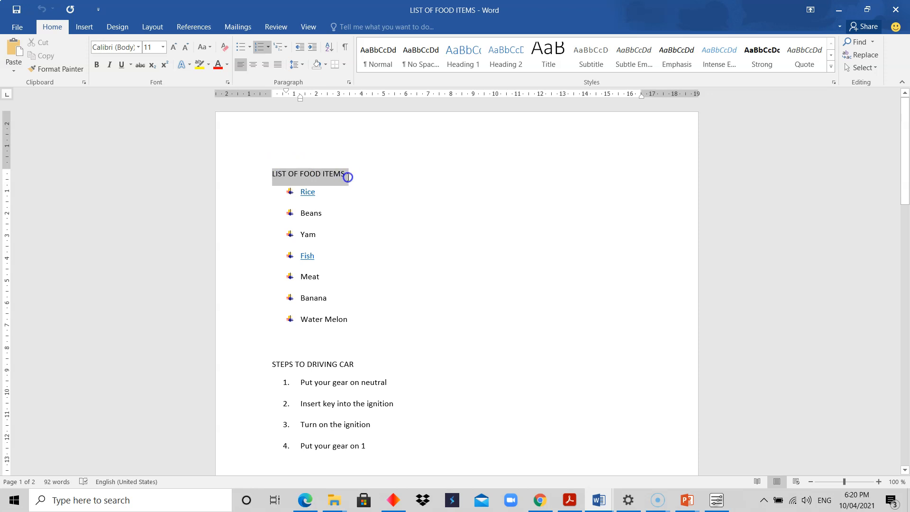
pyautogui.moveTo(346, 176); pyautogui.dragTo(346, 177)
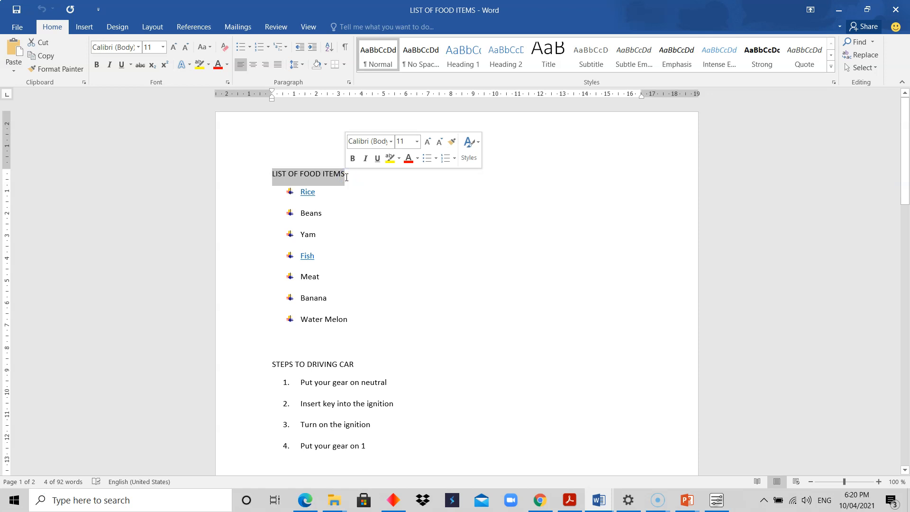
pyautogui.click(276, 28)
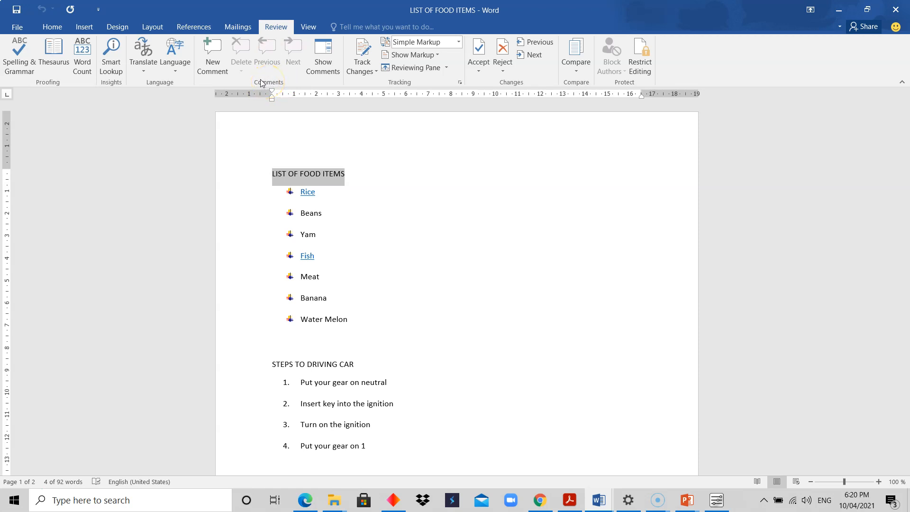
pyautogui.click(222, 52)
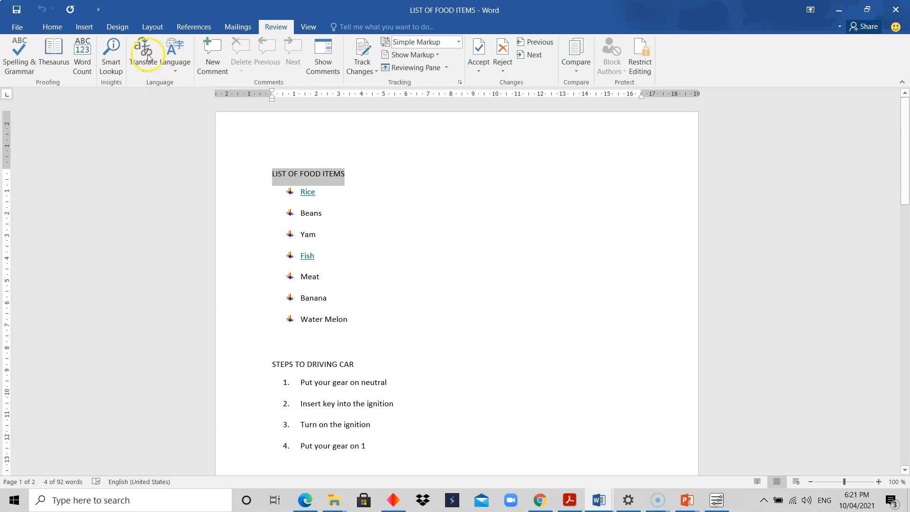
pyautogui.click(216, 67)
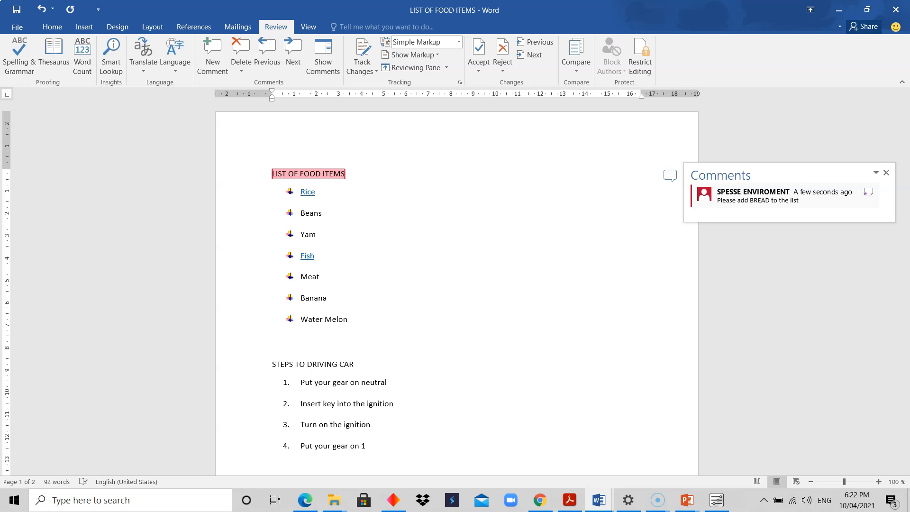
pyautogui.click(782, 208)
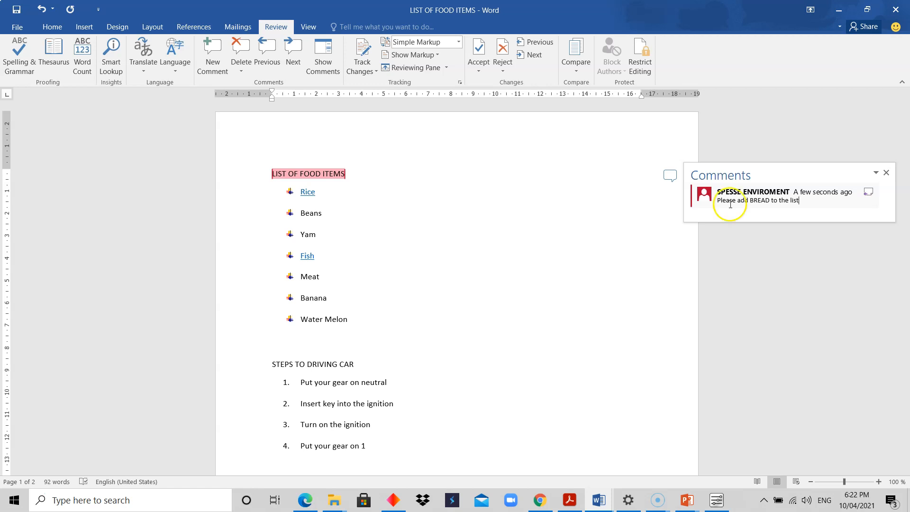
pyautogui.click(583, 255)
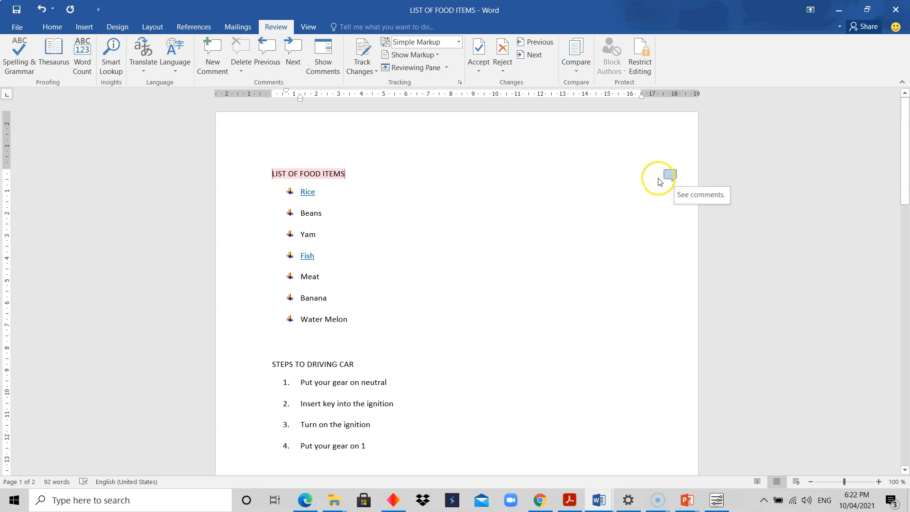
# - Reopen the comment on the LIST OF FOOD ITEMS heading from its margin marker to read it, and close it again
pyautogui.click(674, 178)
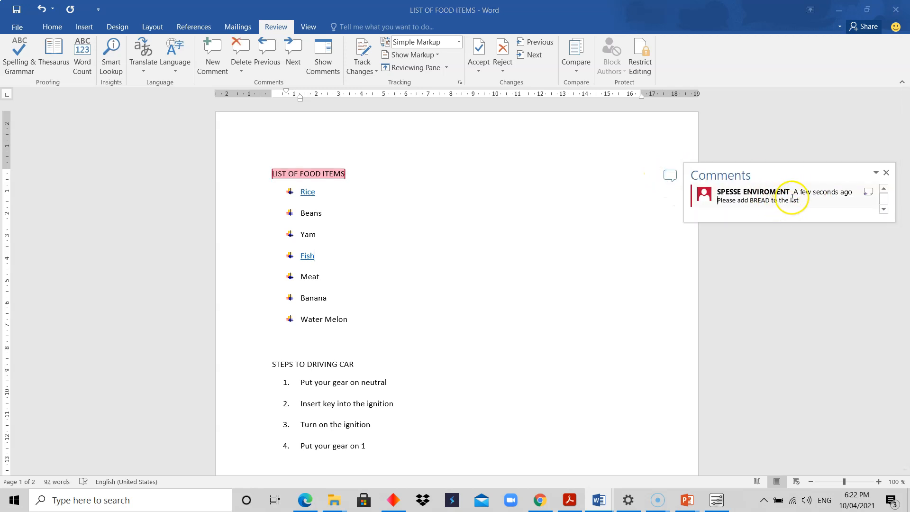
pyautogui.click(642, 218)
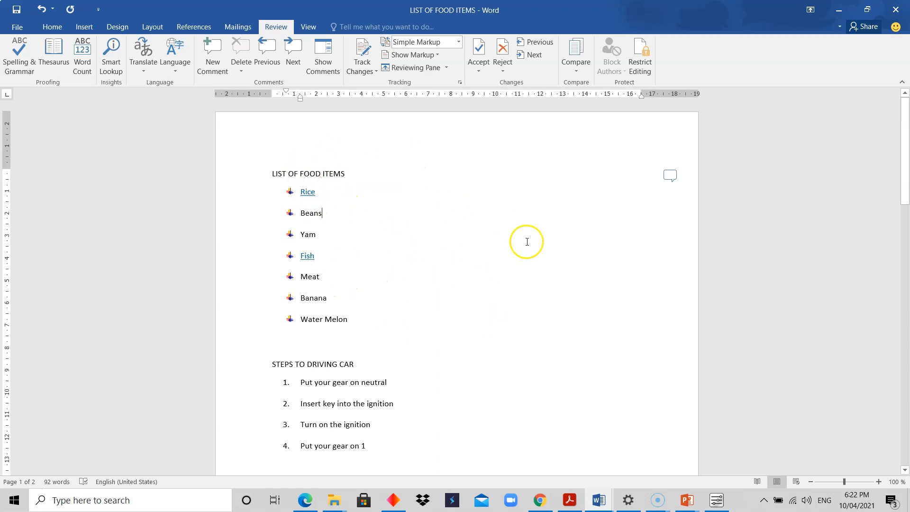
pyautogui.click(670, 176)
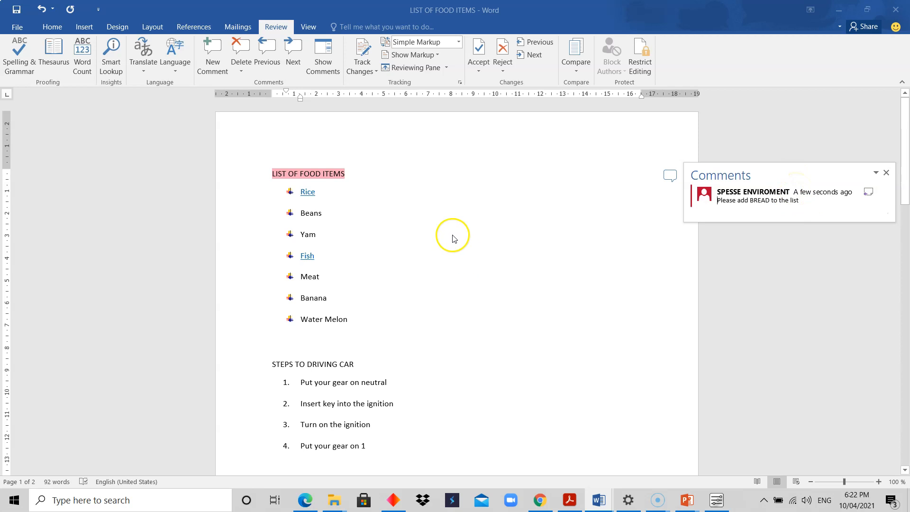
pyautogui.click(540, 227)
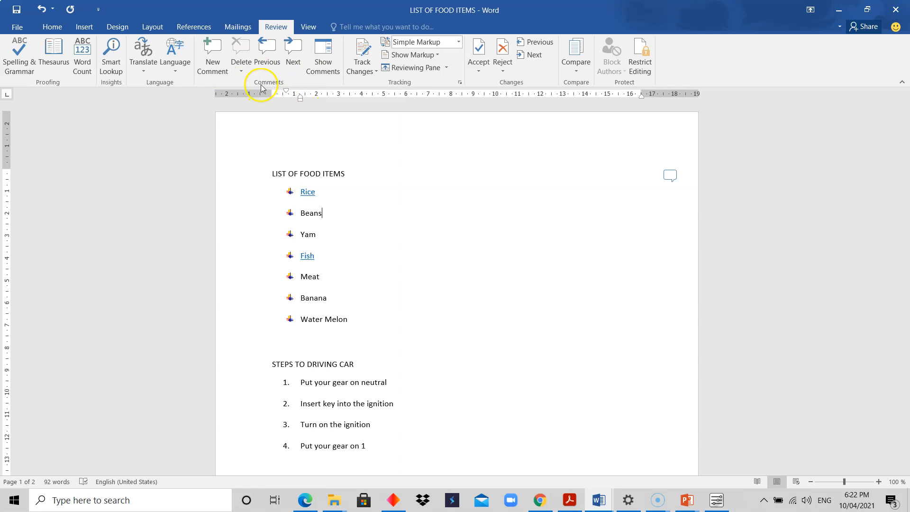
# - Jump to the next and previous comments and view the comment deletion options without deleting anything
pyautogui.click(297, 55)
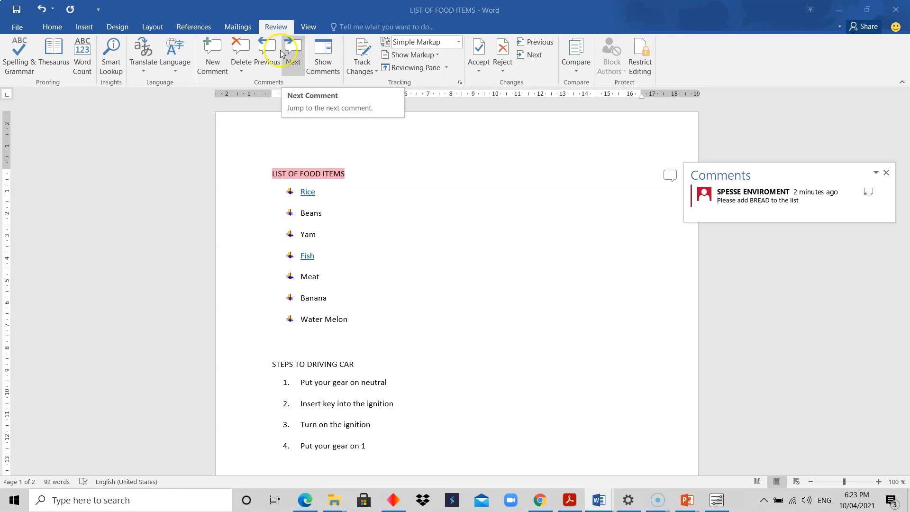
pyautogui.click(259, 65)
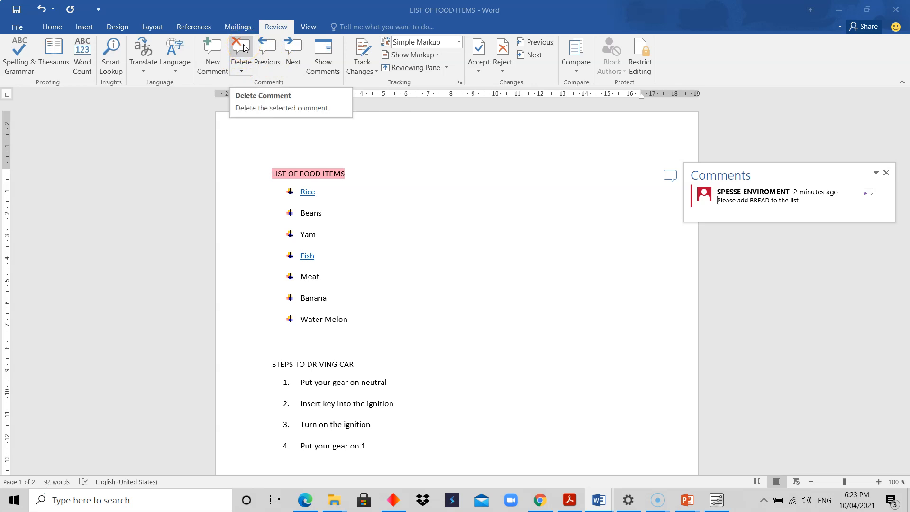
pyautogui.click(242, 70)
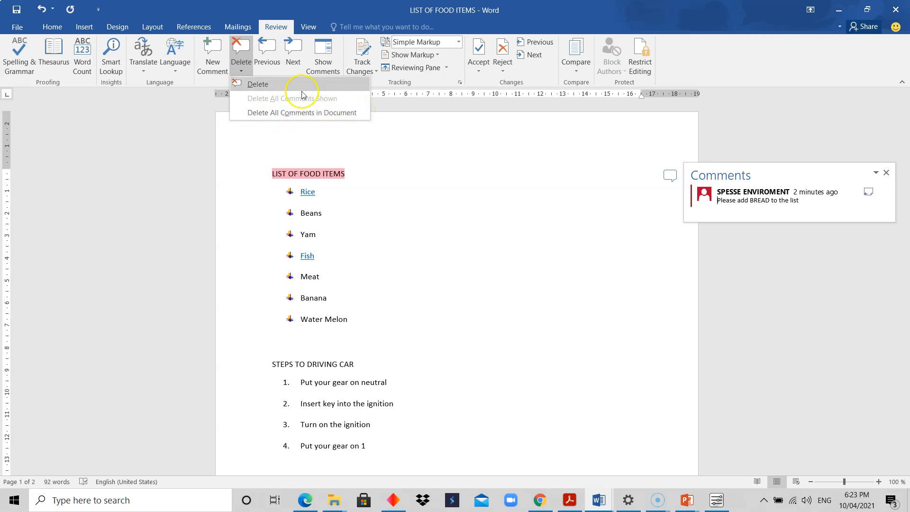
pyautogui.click(265, 77)
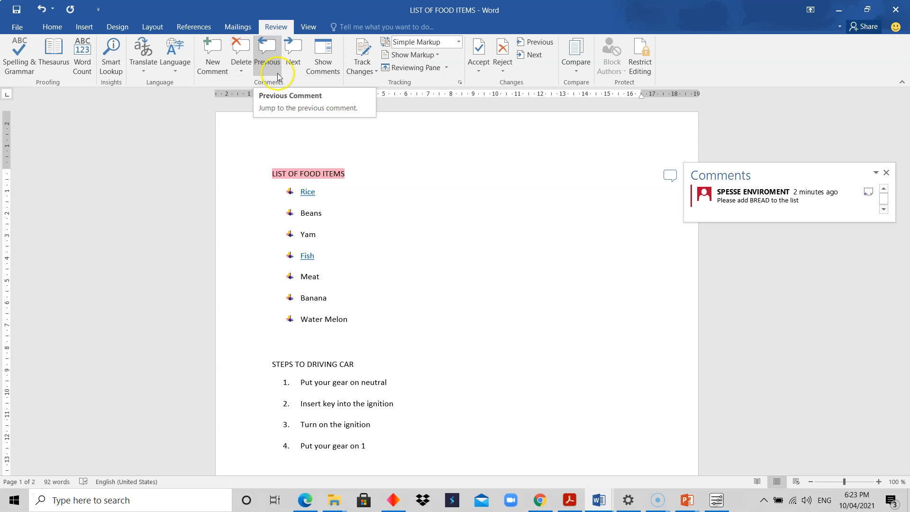
pyautogui.click(278, 77)
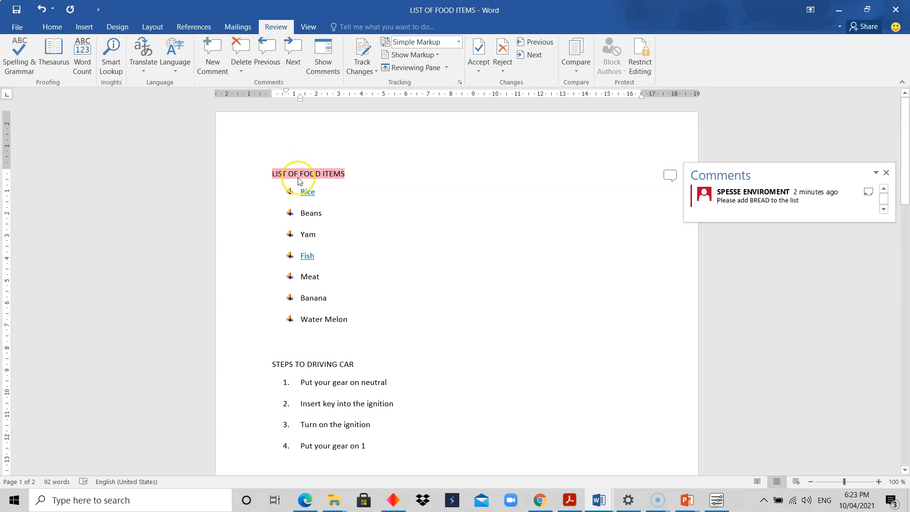
pyautogui.click(356, 358)
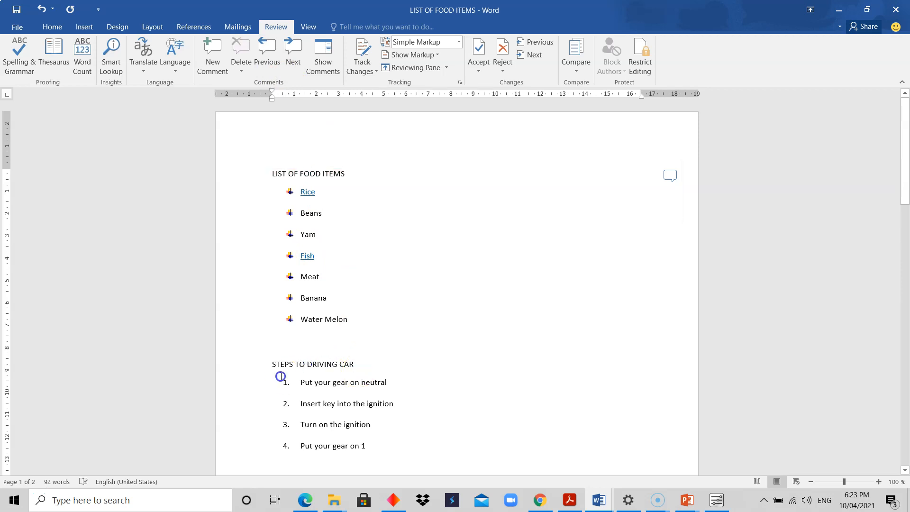
# - Attach a new empty comment to the word Beans in the food list and open it
pyautogui.moveTo(271, 364); pyautogui.dragTo(353, 363)
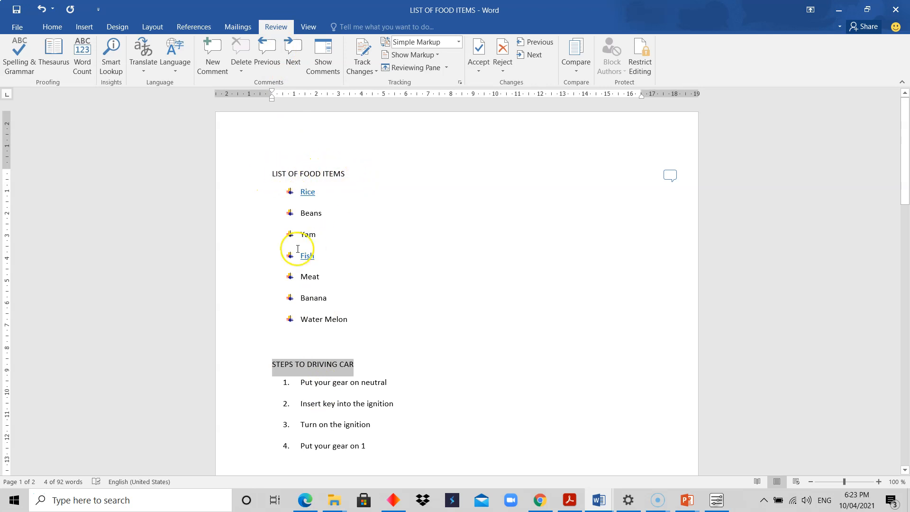
pyautogui.moveTo(300, 212); pyautogui.dragTo(323, 214)
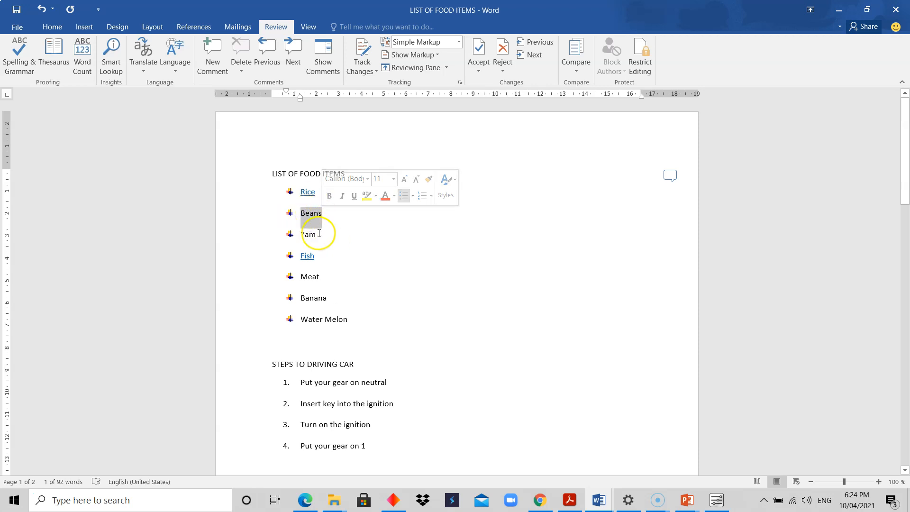
pyautogui.click(213, 56)
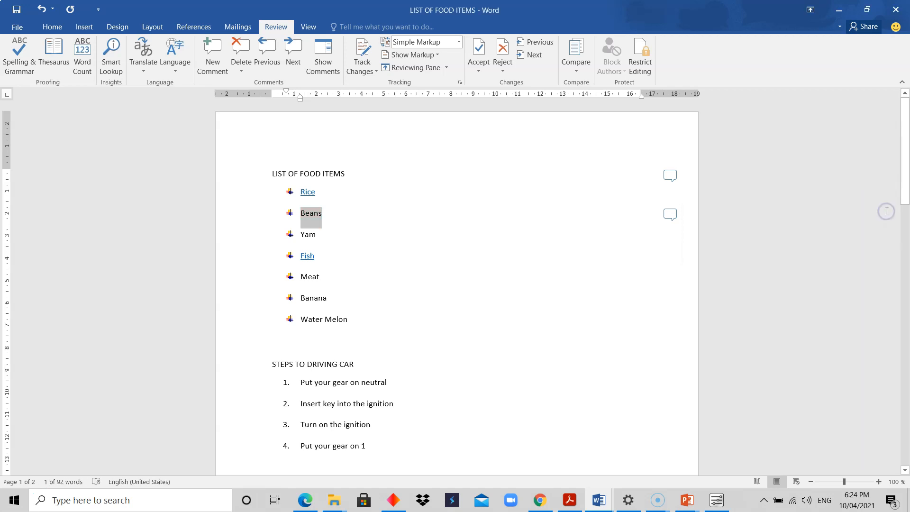
pyautogui.click(669, 216)
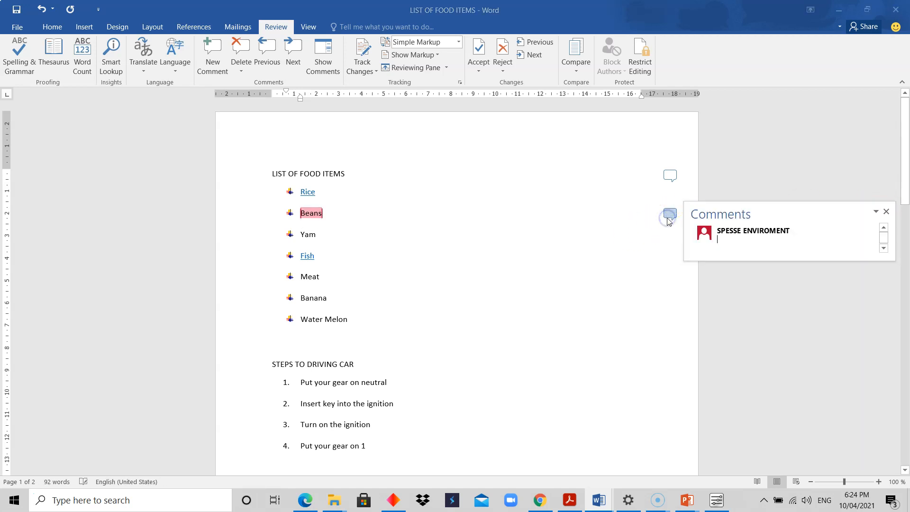
# - Delete the empty comment attached to Beans
pyautogui.click(241, 70)
pyautogui.click(257, 85)
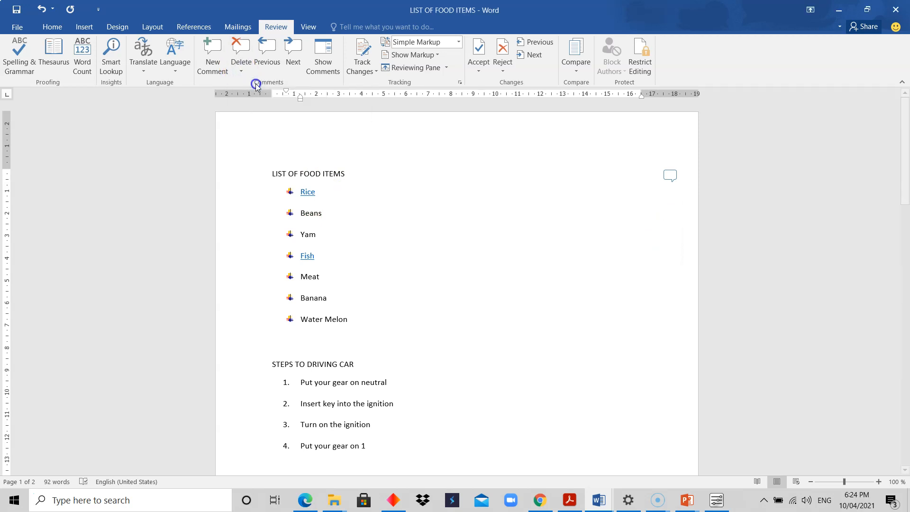
pyautogui.click(343, 229)
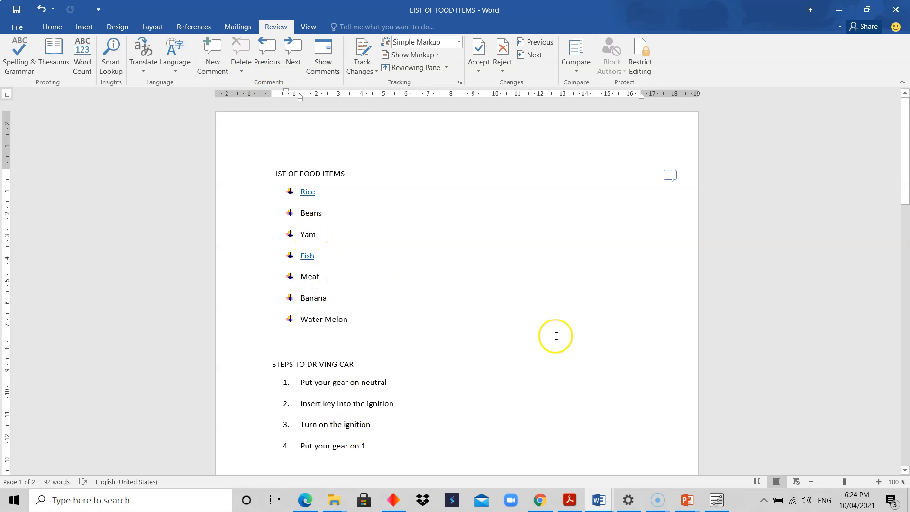
# - Show all comments in full beside the page text and view the one for the LIST OF FOOD ITEMS heading
pyautogui.moveTo(906, 127); pyautogui.dragTo(906, 167)
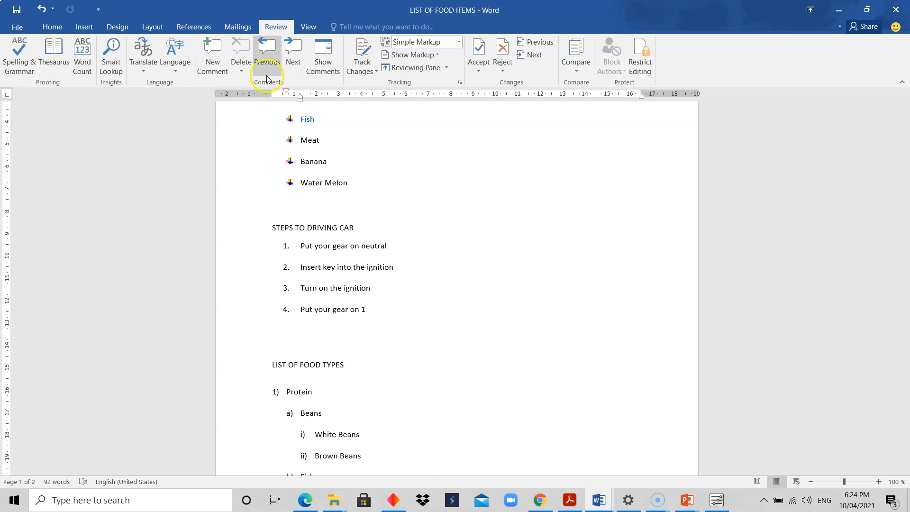
pyautogui.click(325, 67)
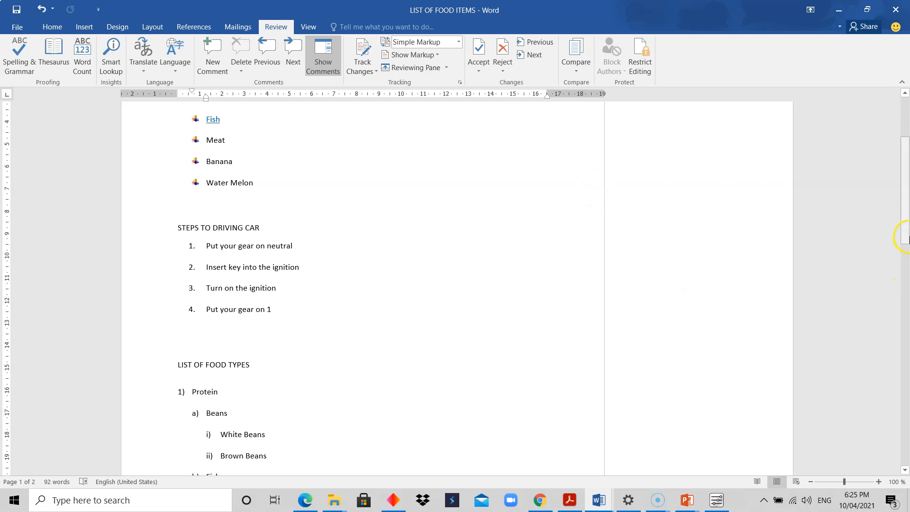
pyautogui.moveTo(906, 239); pyautogui.dragTo(904, 203)
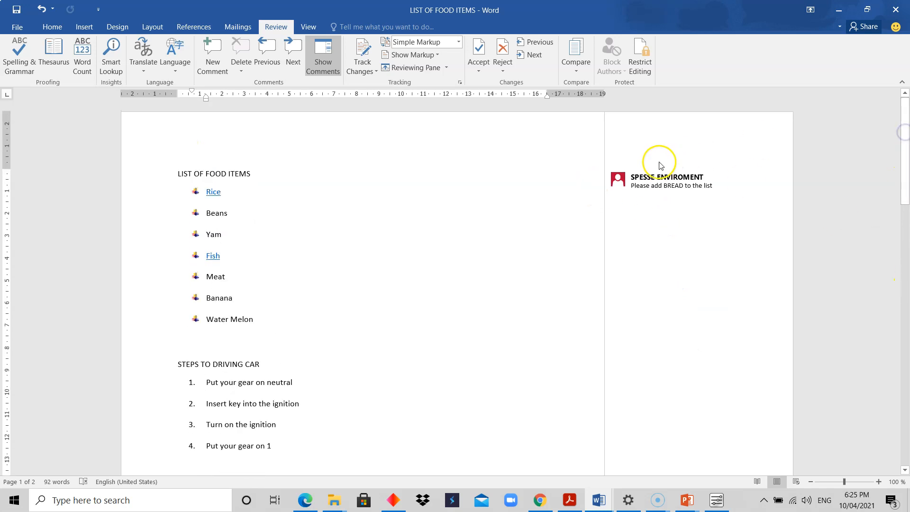
pyautogui.click(497, 221)
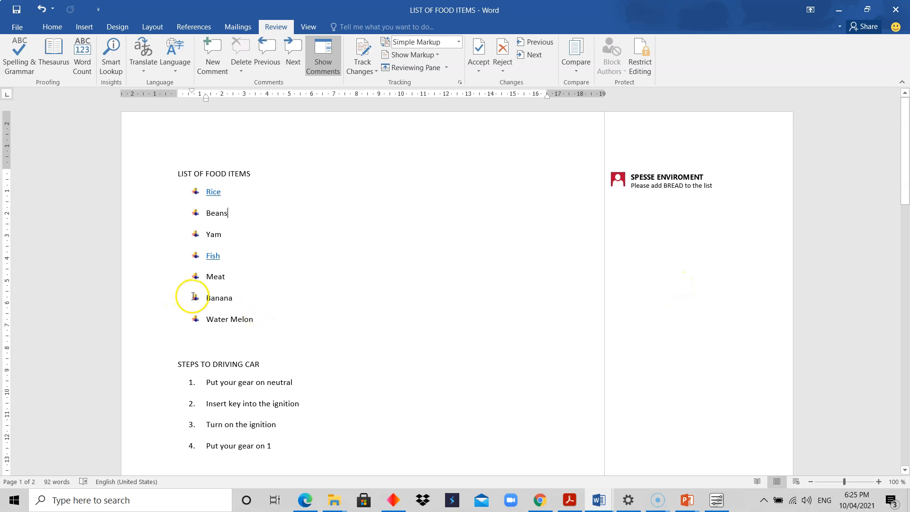
# - Add the comment "What kind of banana are you talking about?" to the word Banana in the food list
pyautogui.moveTo(206, 300); pyautogui.dragTo(234, 303)
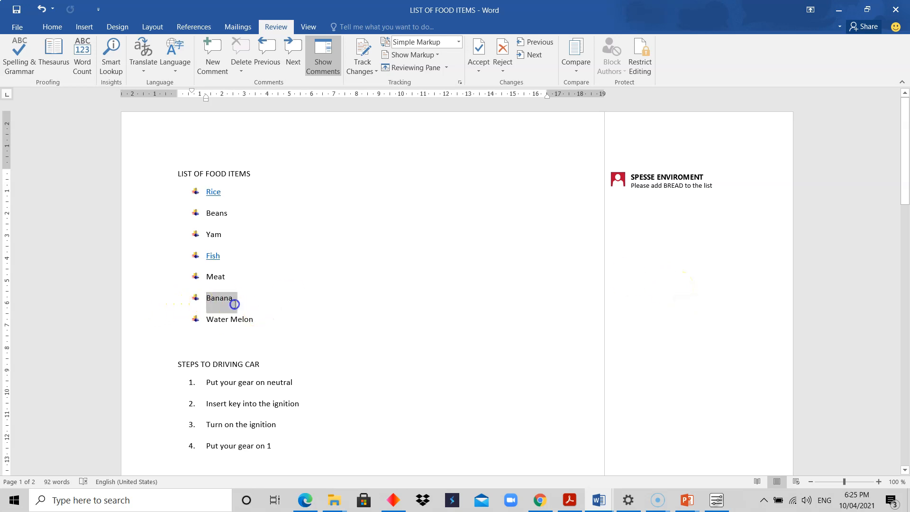
pyautogui.click(210, 57)
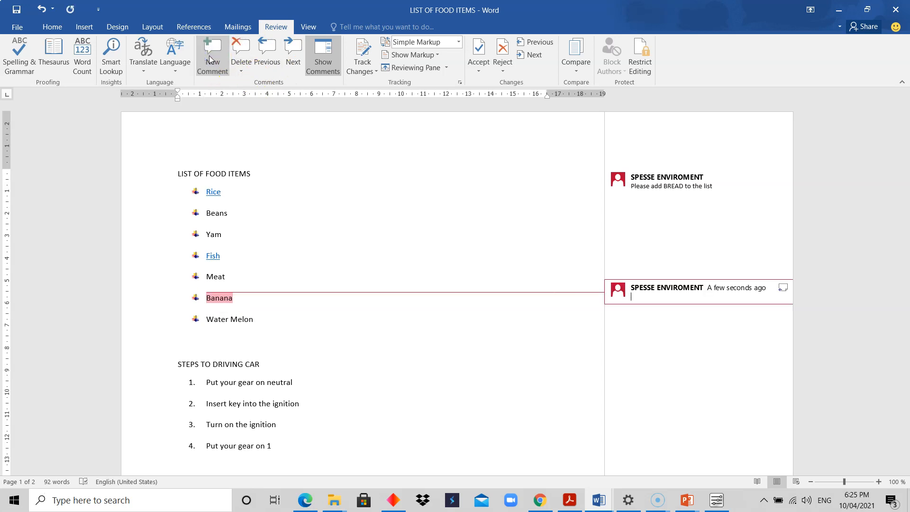
pyautogui.write('What kind of banana are you talking about?')
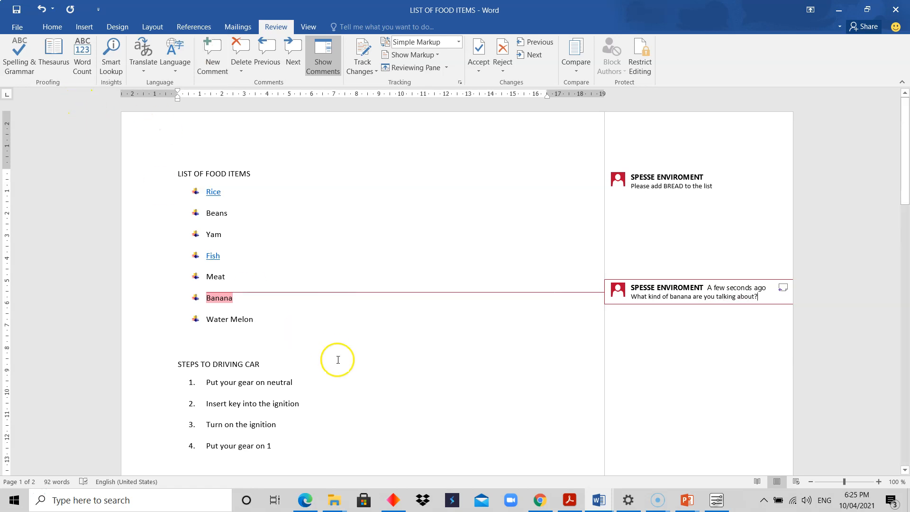
pyautogui.click(304, 328)
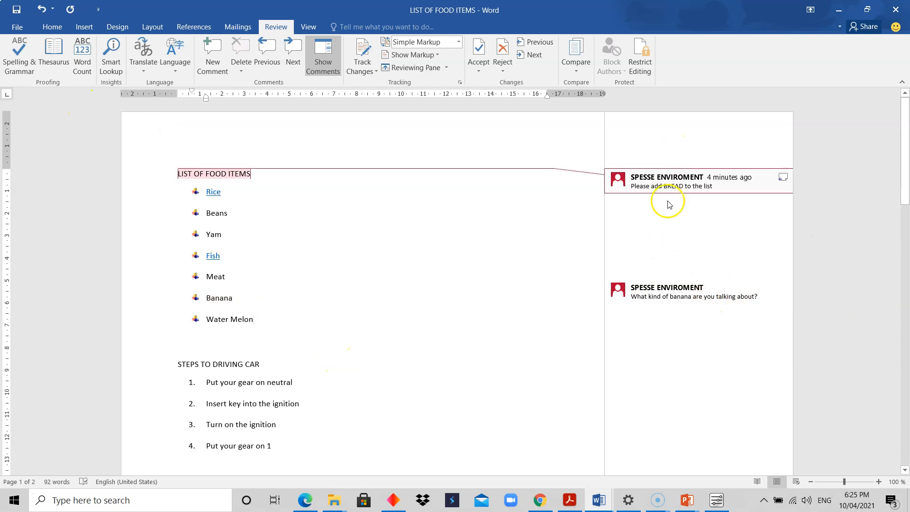
# - Turn off the full comment display so that comments are reduced to markers beside the text
pyautogui.click(331, 57)
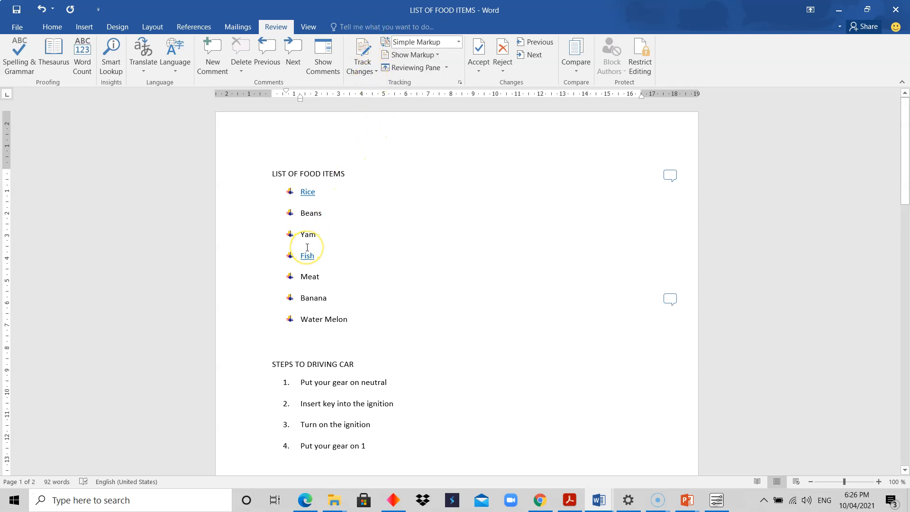
pyautogui.click(327, 276)
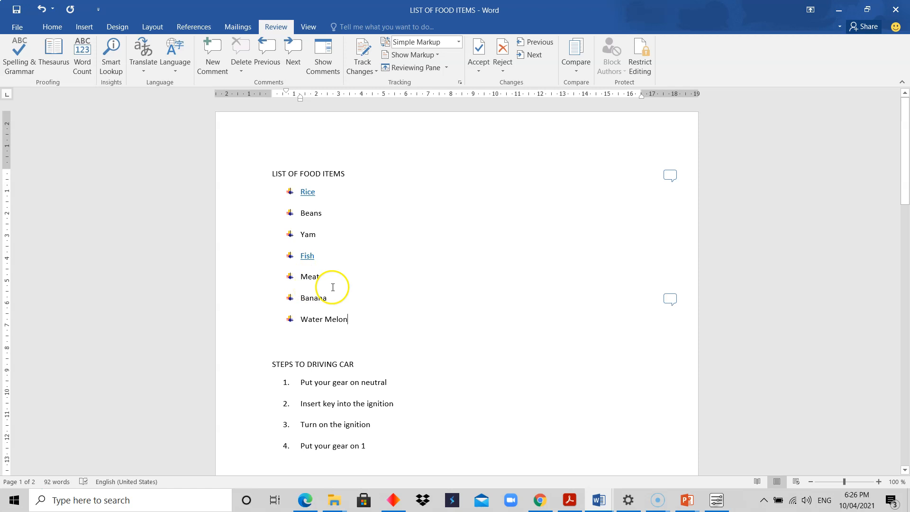
# - Change the word Meat in the food list to the misspelling "Meaaat"
pyautogui.click(327, 283)
pyautogui.press('BackSpace')
pyautogui.press('BackSpace')
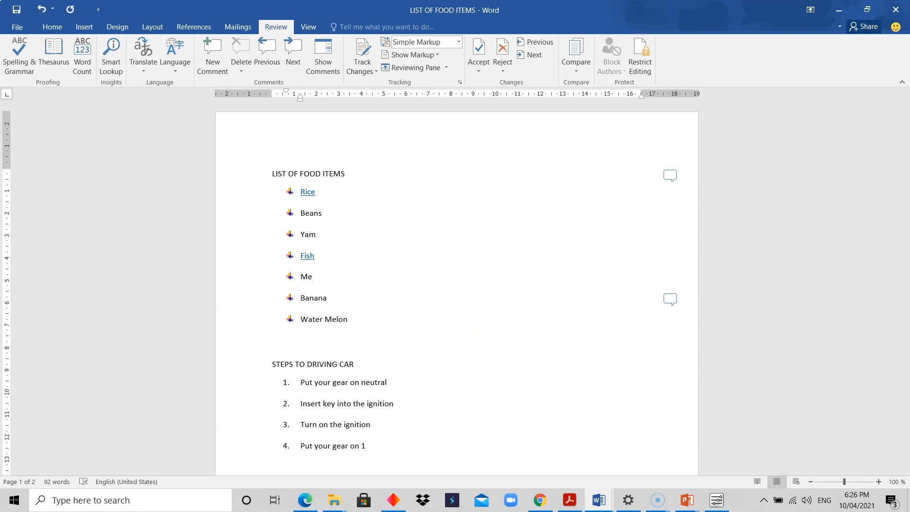
pyautogui.write('aaat')
pyautogui.click(455, 370)
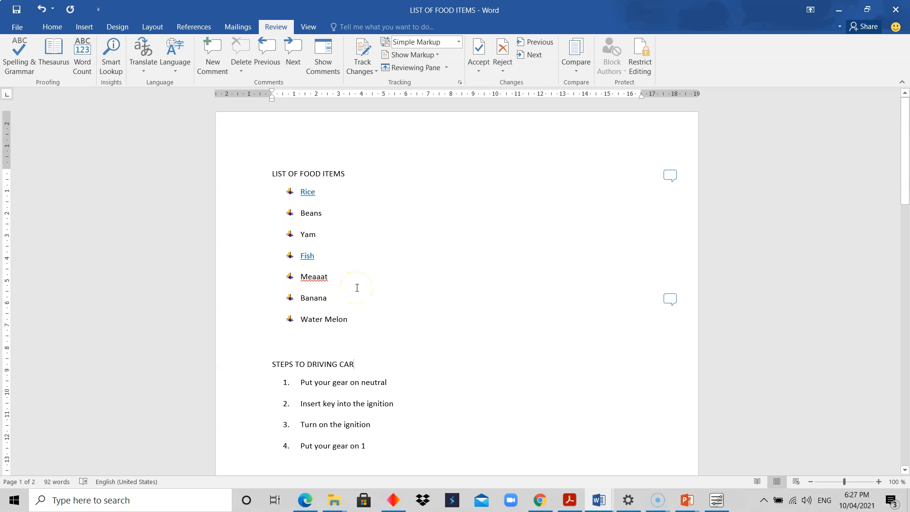
# - Turn on Track Changes for the document
pyautogui.click(333, 239)
pyautogui.click(332, 219)
pyautogui.click(375, 72)
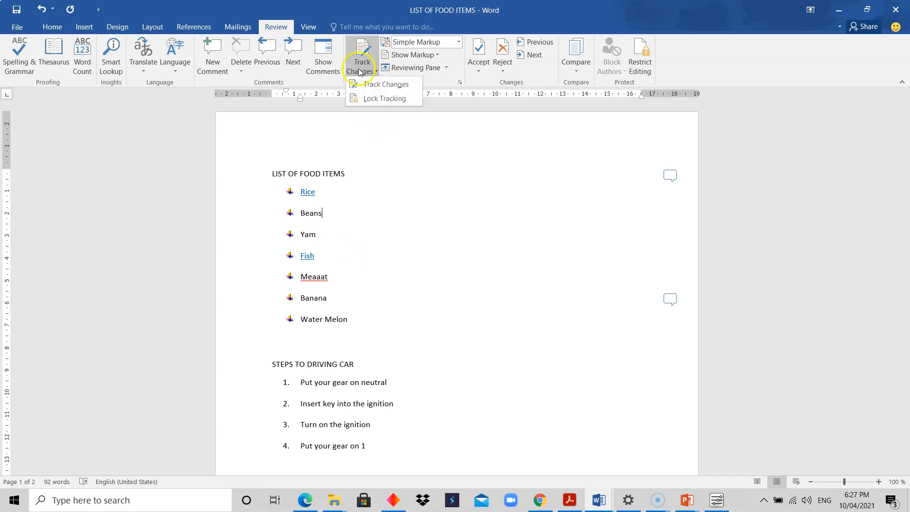
pyautogui.click(275, 29)
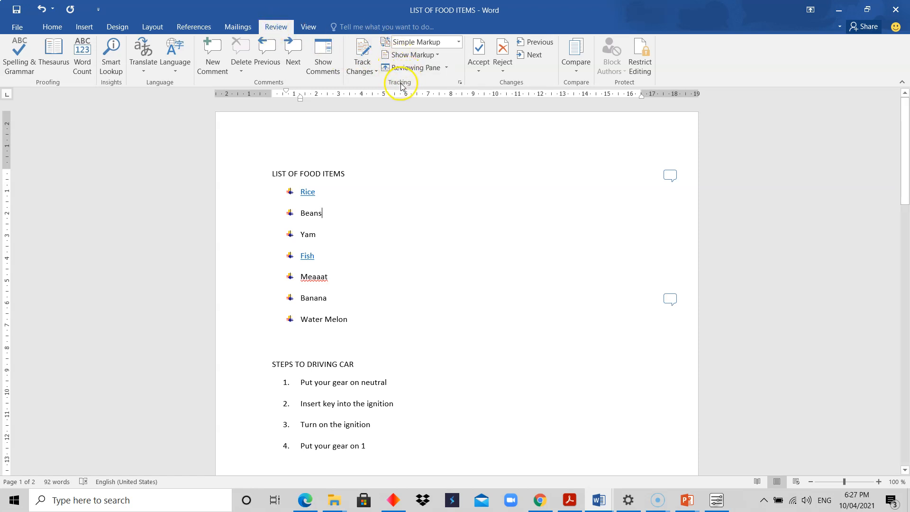
pyautogui.click(370, 70)
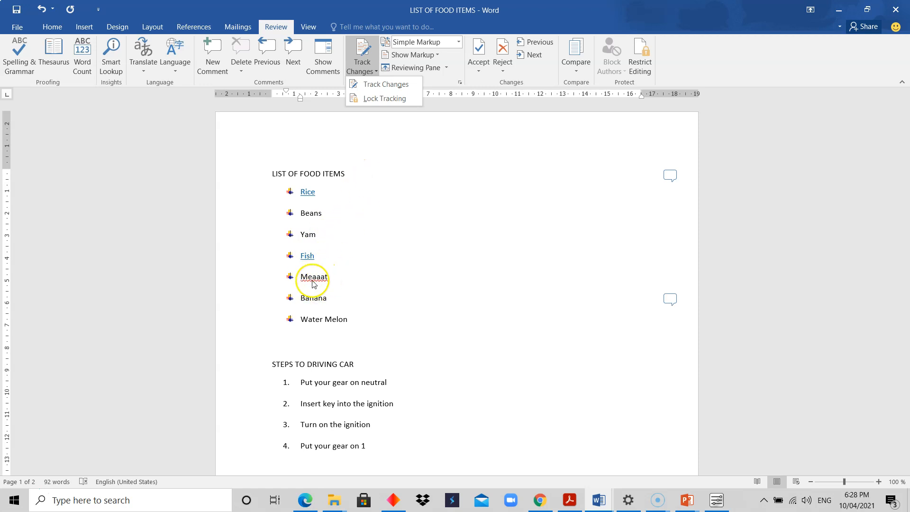
pyautogui.click(384, 87)
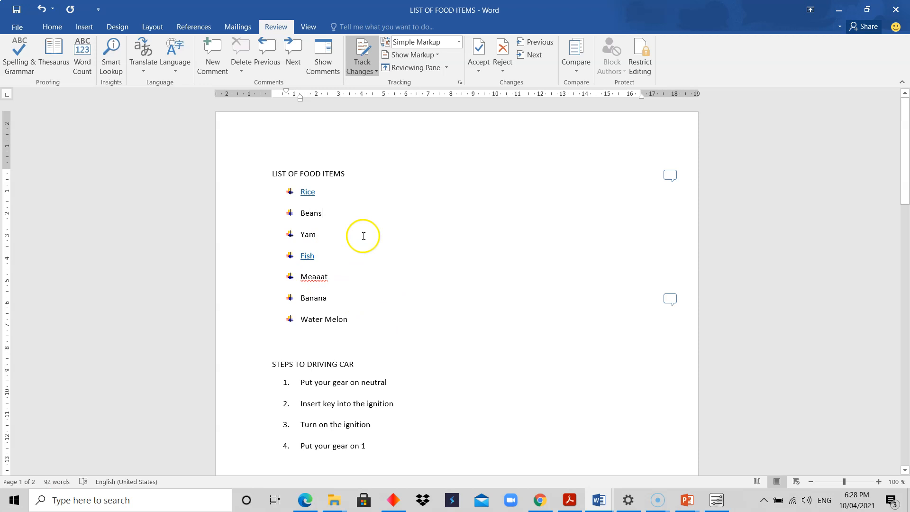
# - Lock tracking so other authors cannot turn it off, entering and re-entering the lock password
pyautogui.click(363, 71)
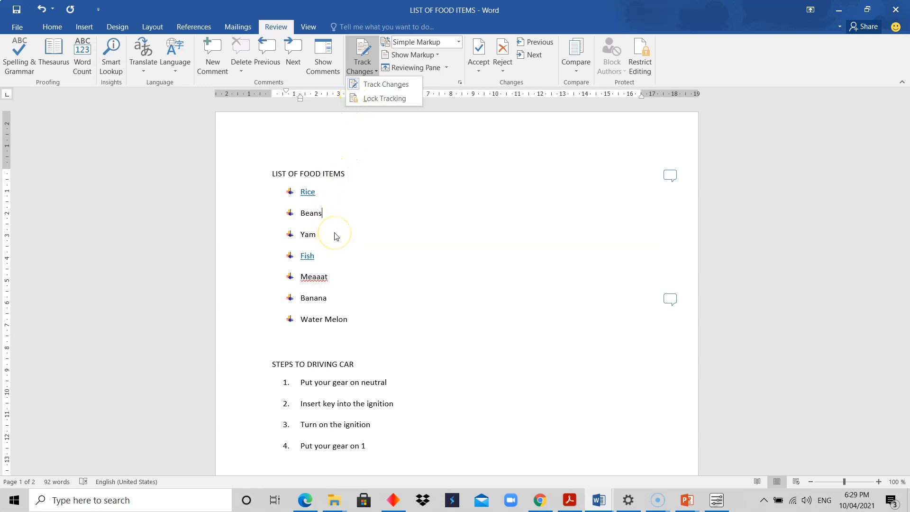
pyautogui.click(385, 101)
pyautogui.click(384, 101)
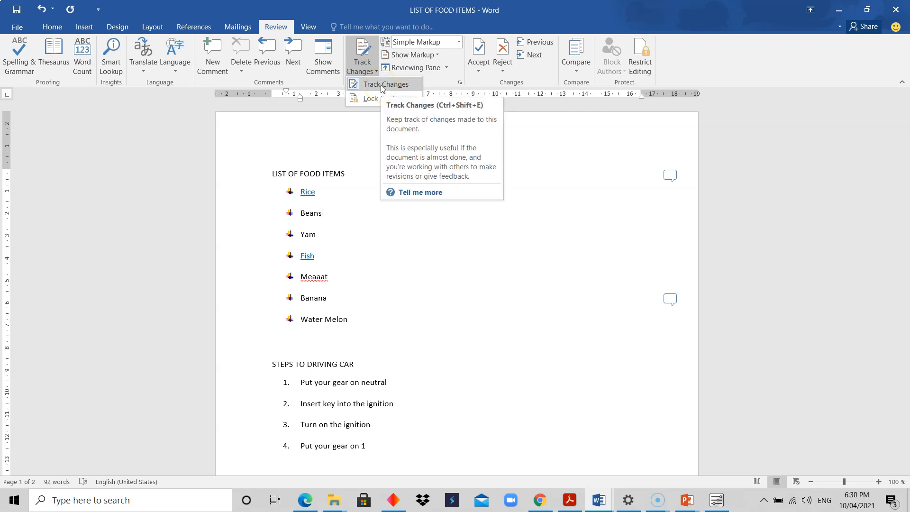
pyautogui.click(367, 98)
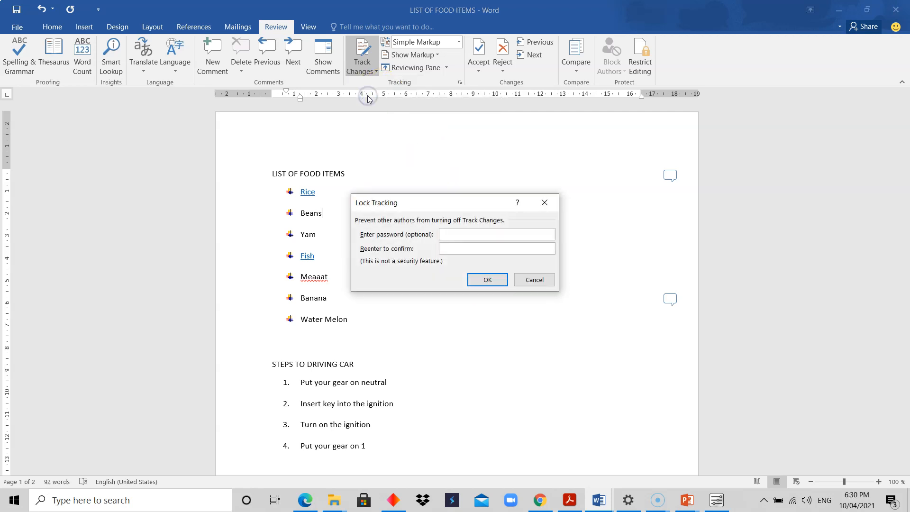
pyautogui.write('******')
pyautogui.click(484, 250)
pyautogui.write('******')
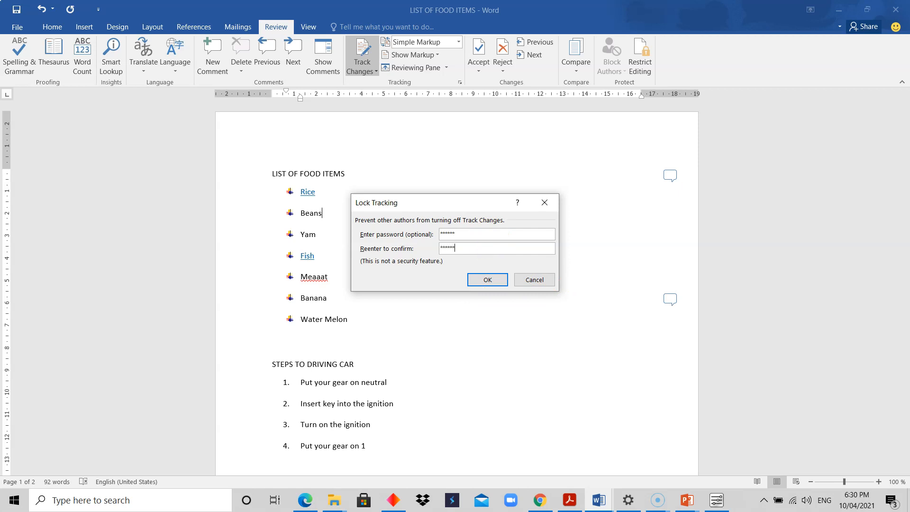
pyautogui.click(483, 281)
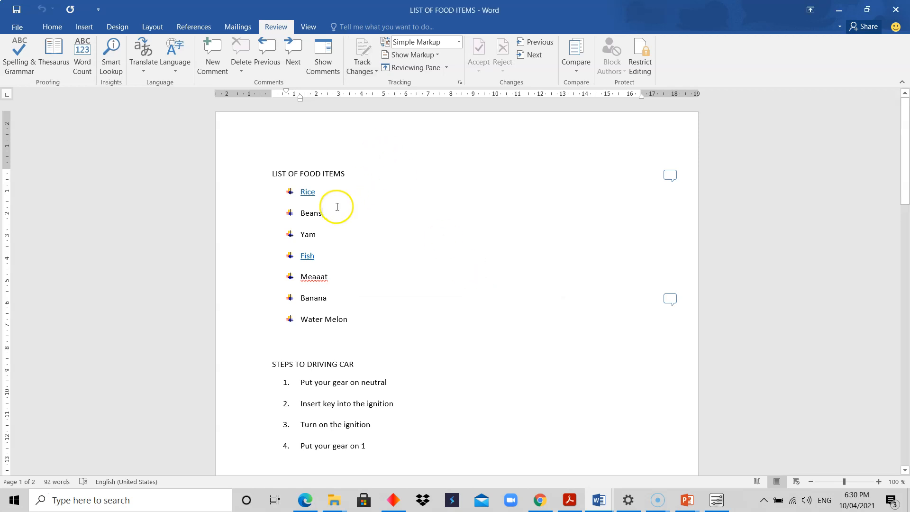
# - Examine the Track Changes options while tracking is locked
pyautogui.click(374, 72)
pyautogui.click(374, 72)
pyautogui.click(374, 72)
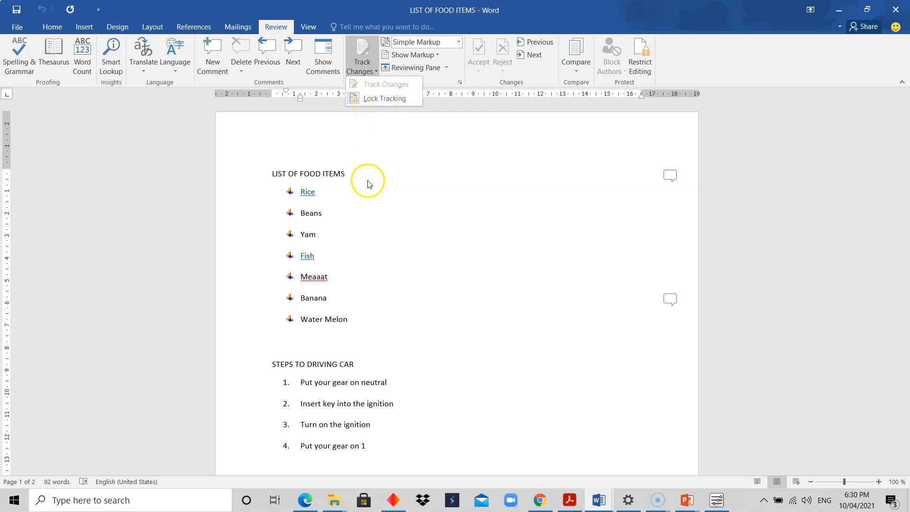
pyautogui.click(317, 233)
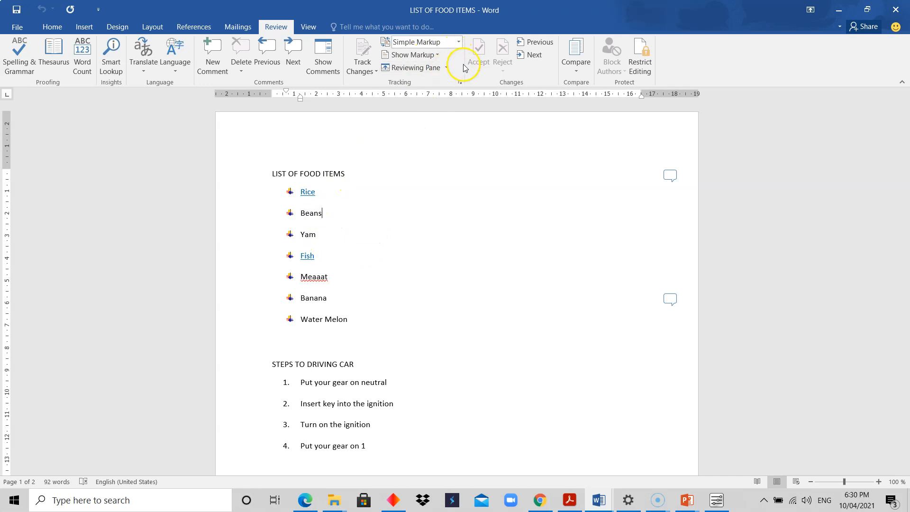
# - Look through the review display modes Simple Markup, All Markup, No Markup and Original
pyautogui.click(459, 43)
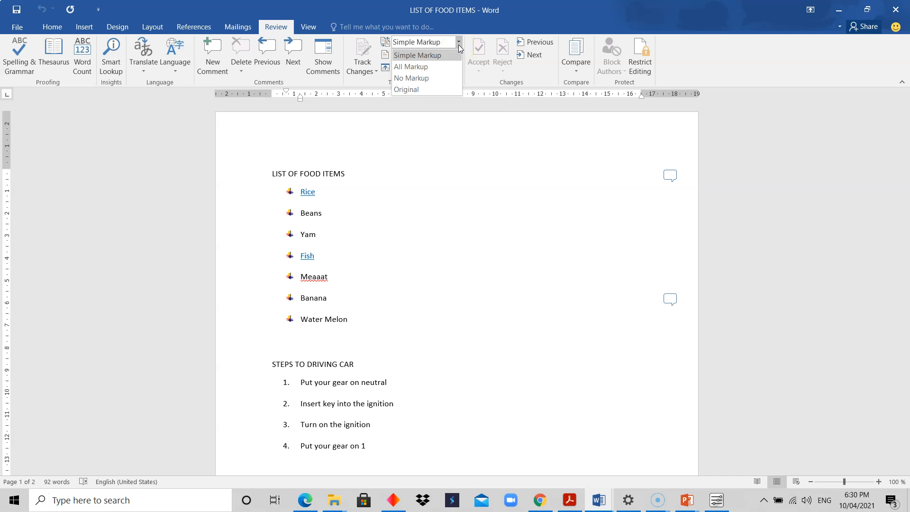
pyautogui.click(433, 69)
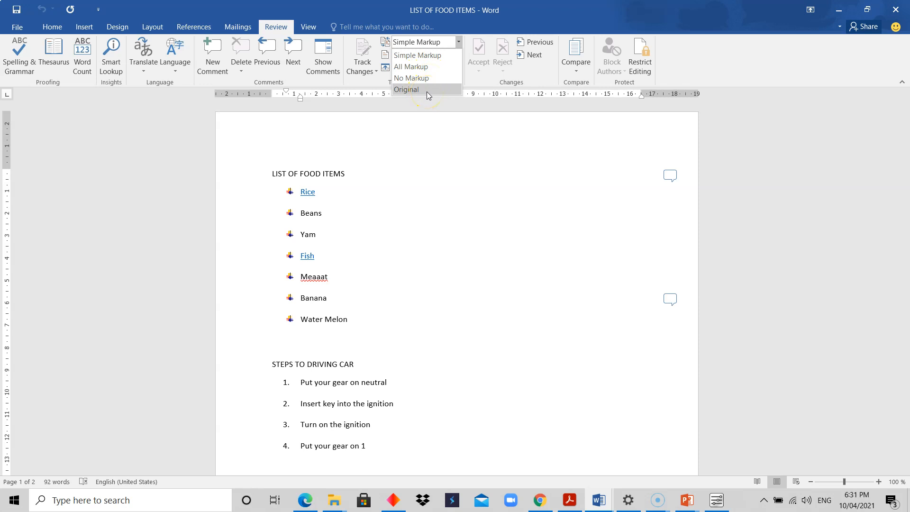
pyautogui.click(458, 42)
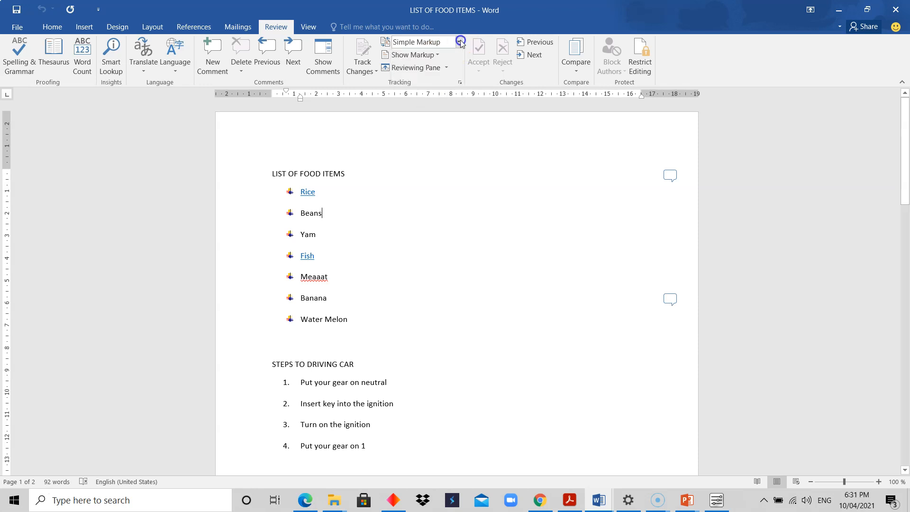
pyautogui.click(458, 42)
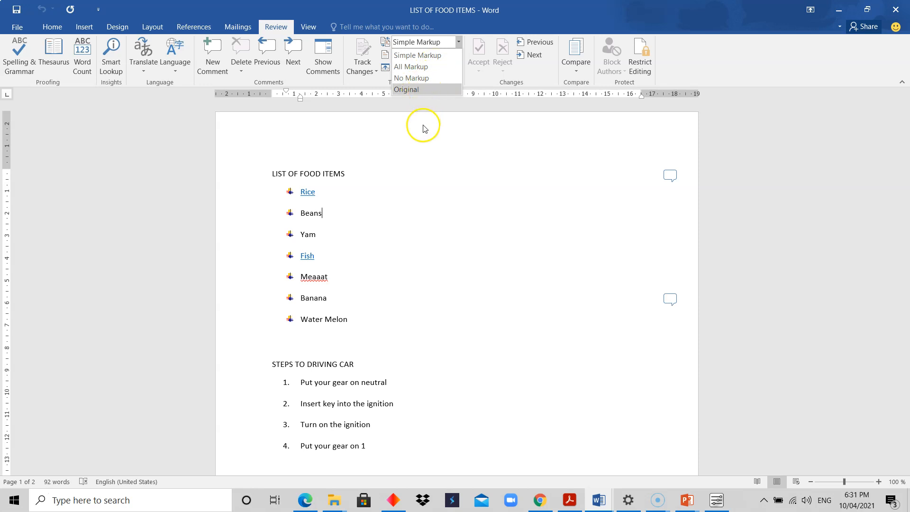
pyautogui.click(416, 149)
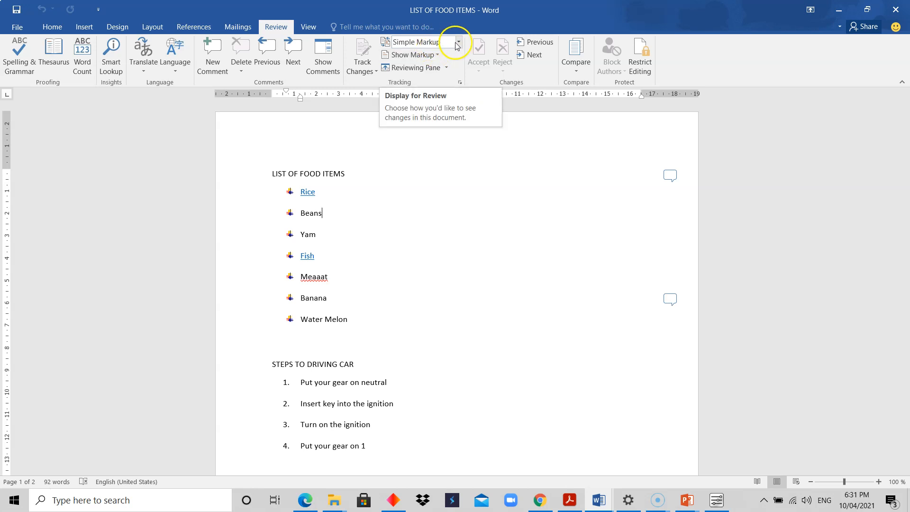
pyautogui.click(457, 43)
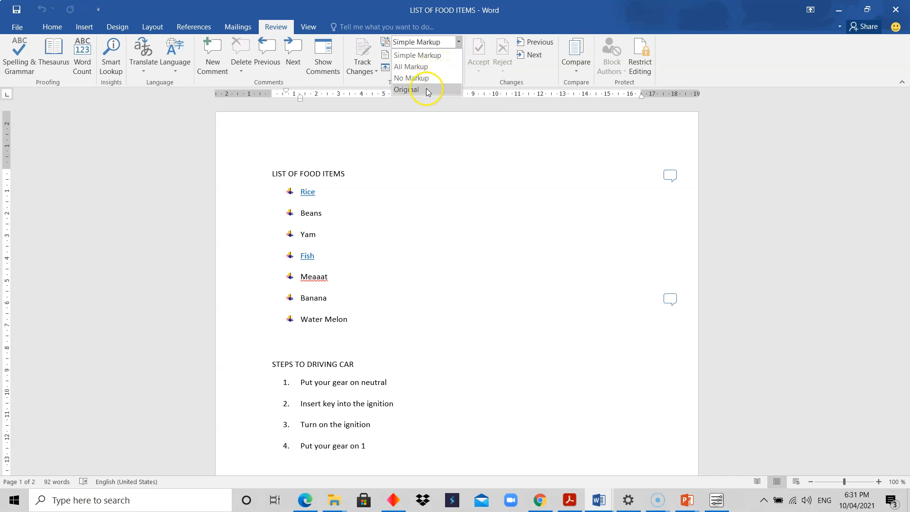
pyautogui.click(413, 121)
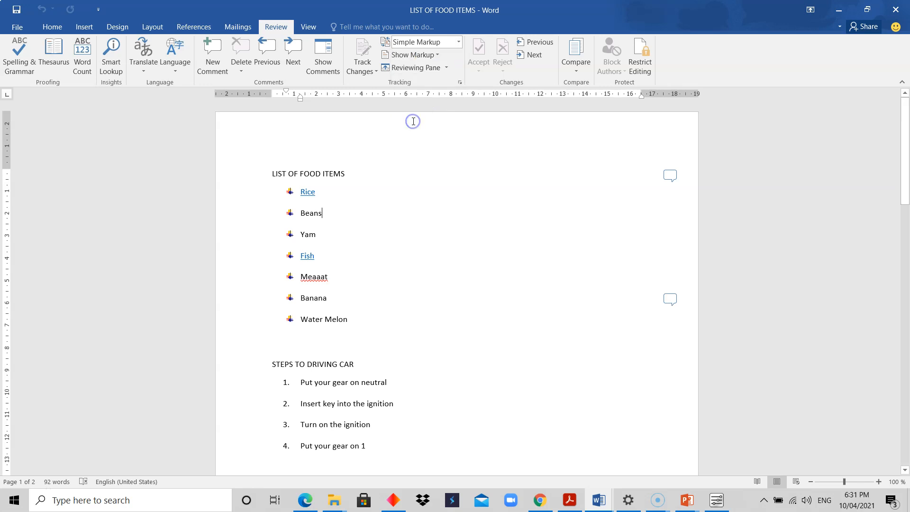
# - Examine which markup types can be shown, including the Balloons and Specific People options
pyautogui.click(437, 55)
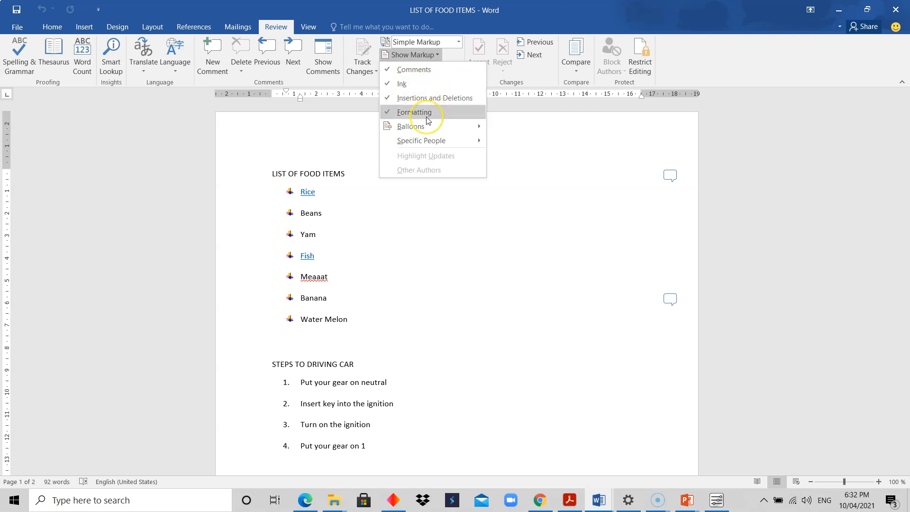
pyautogui.moveTo(428, 129)
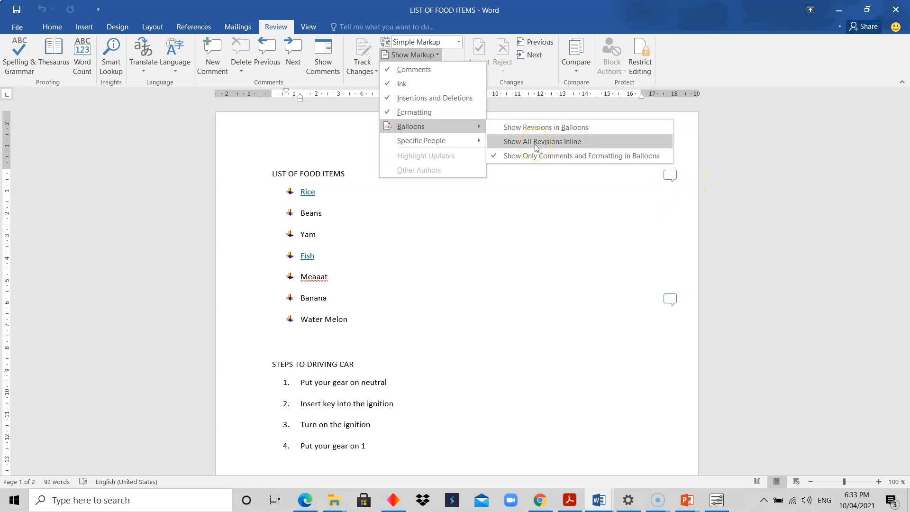
pyautogui.moveTo(454, 145)
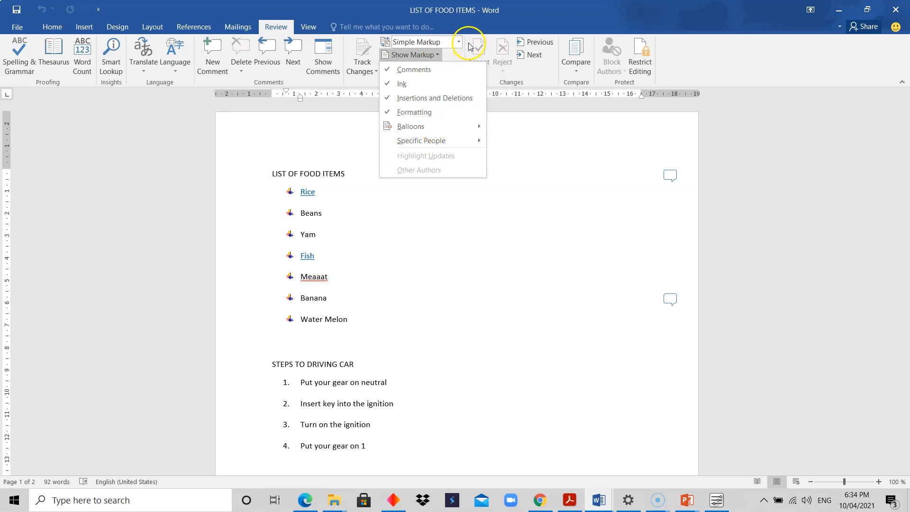
pyautogui.click(470, 28)
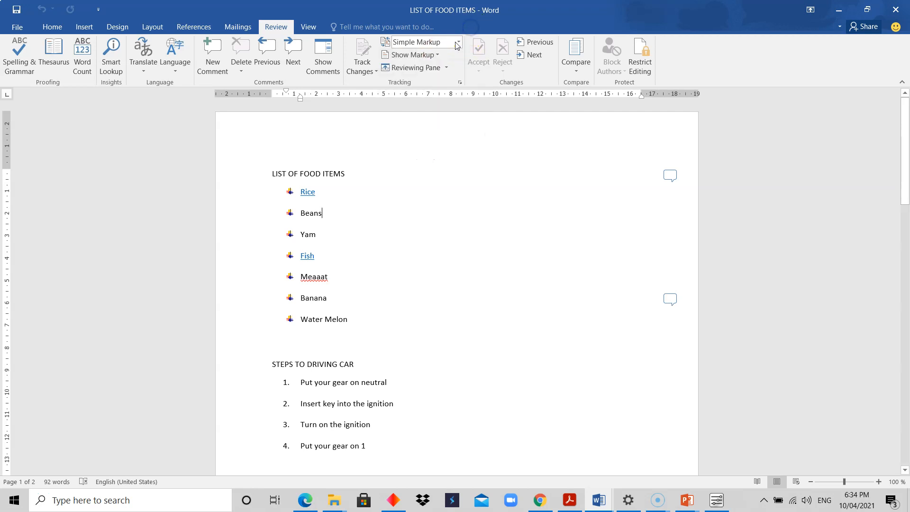
# - Show the Reviewing Pane in the vertical layout and switch it to the horizontal layout
pyautogui.click(447, 70)
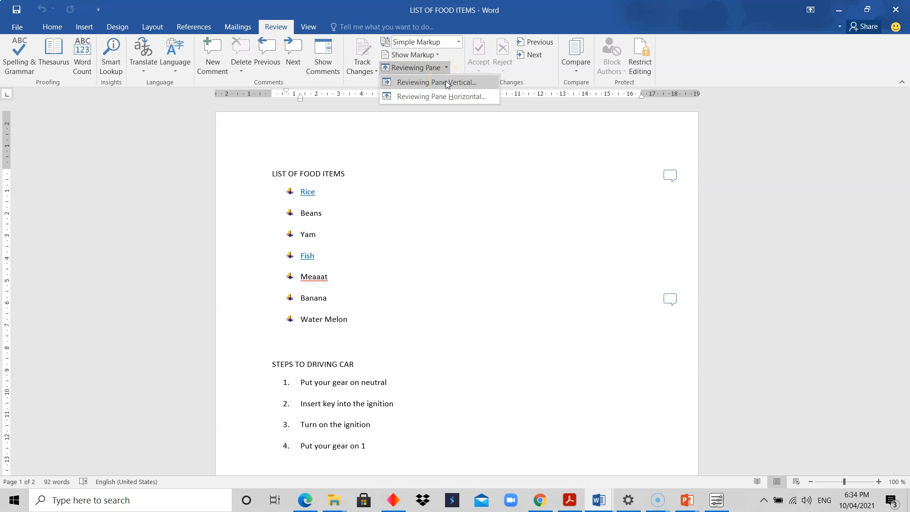
pyautogui.click(446, 84)
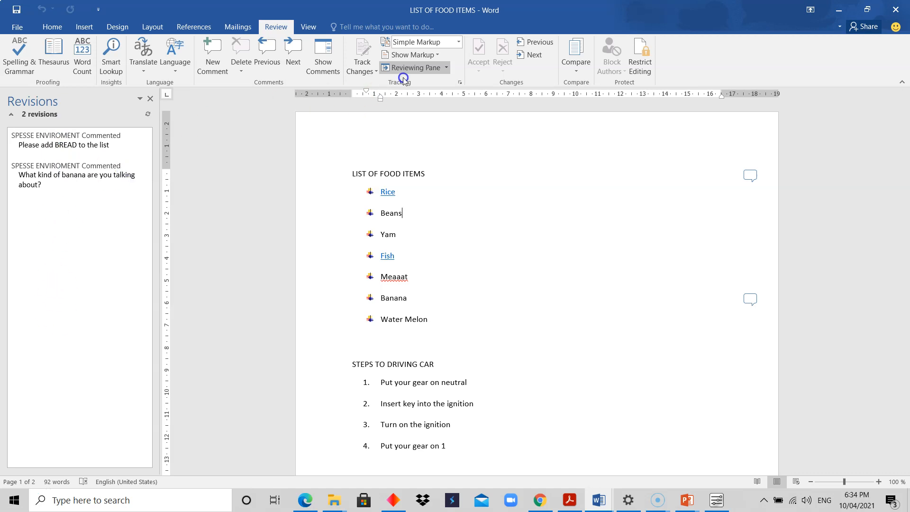
pyautogui.click(436, 55)
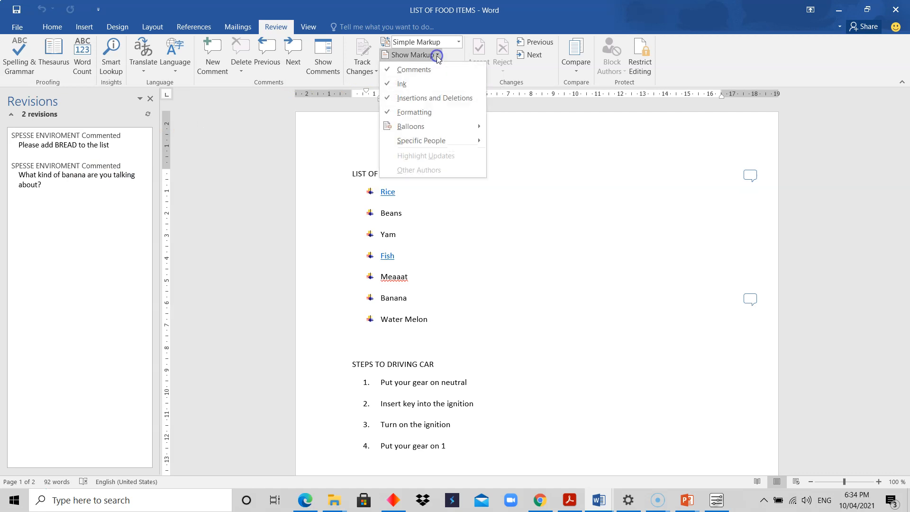
pyautogui.moveTo(456, 126)
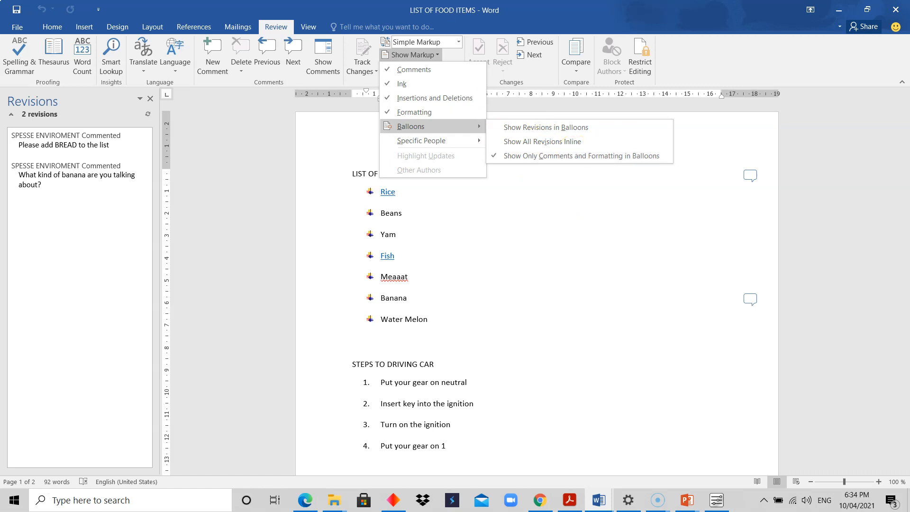
pyautogui.click(458, 18)
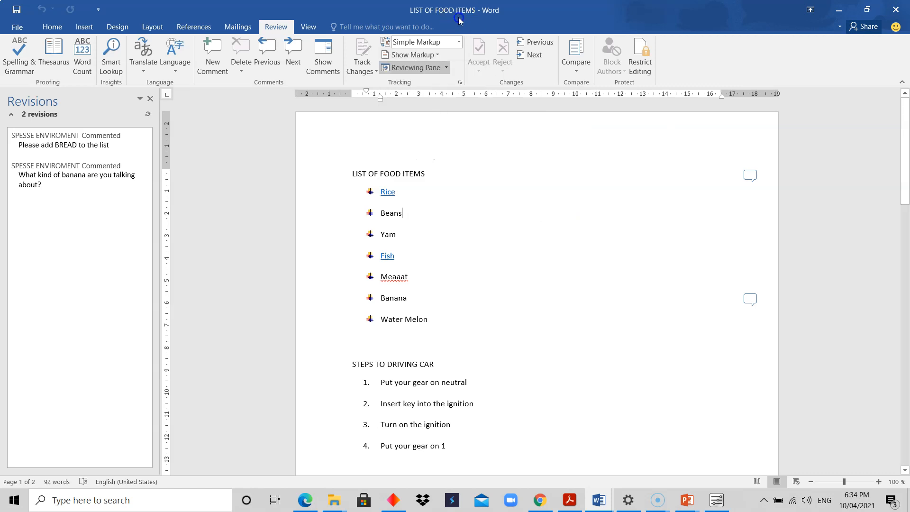
pyautogui.click(445, 67)
pyautogui.click(446, 99)
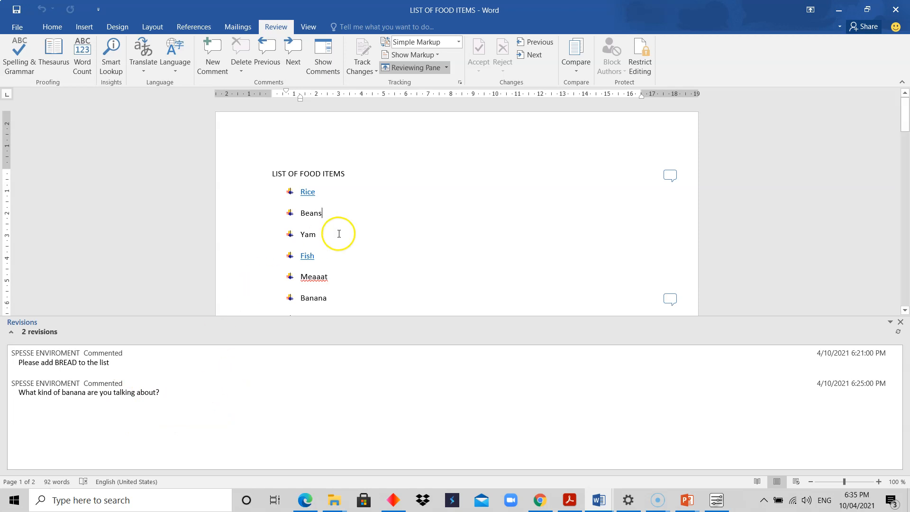
# - Delete the two extra letters "aa" from Meaaat in the food list so it reads Meat
pyautogui.click(347, 201)
pyautogui.click(317, 280)
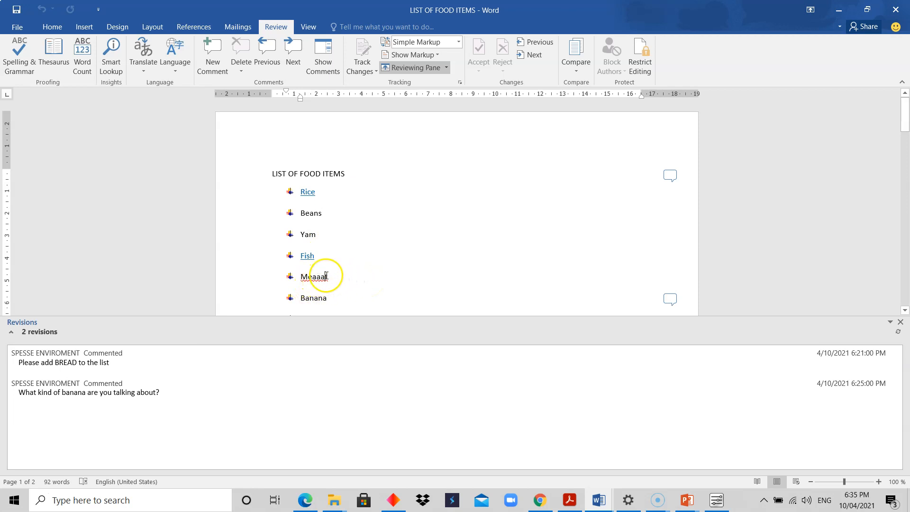
pyautogui.click(325, 277)
pyautogui.press('BackSpace')
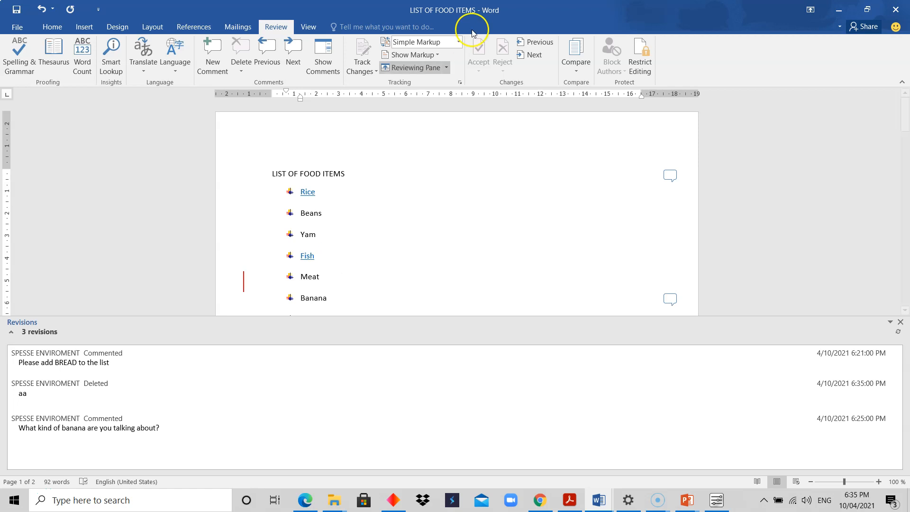
# - Compare the tracked deletion in Meaaat between the All Markup and Simple Markup display modes, finishing in All Markup
pyautogui.click(458, 42)
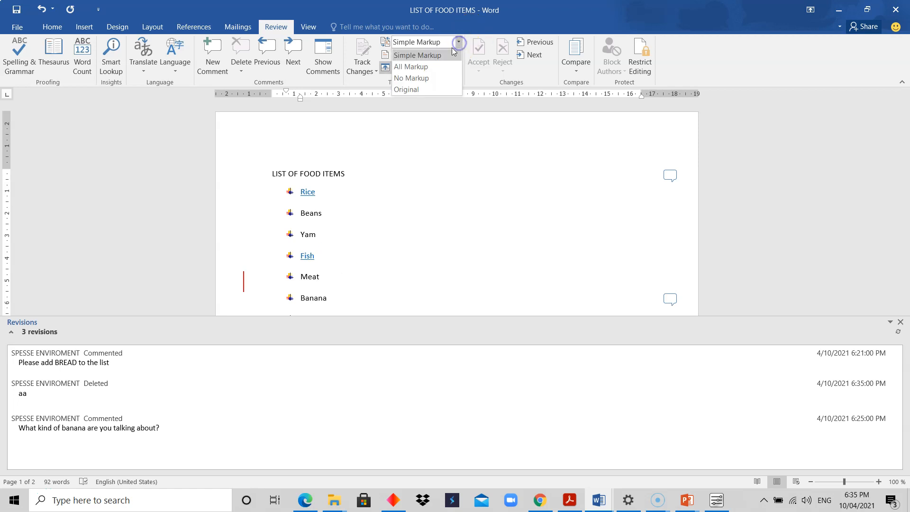
pyautogui.click(428, 66)
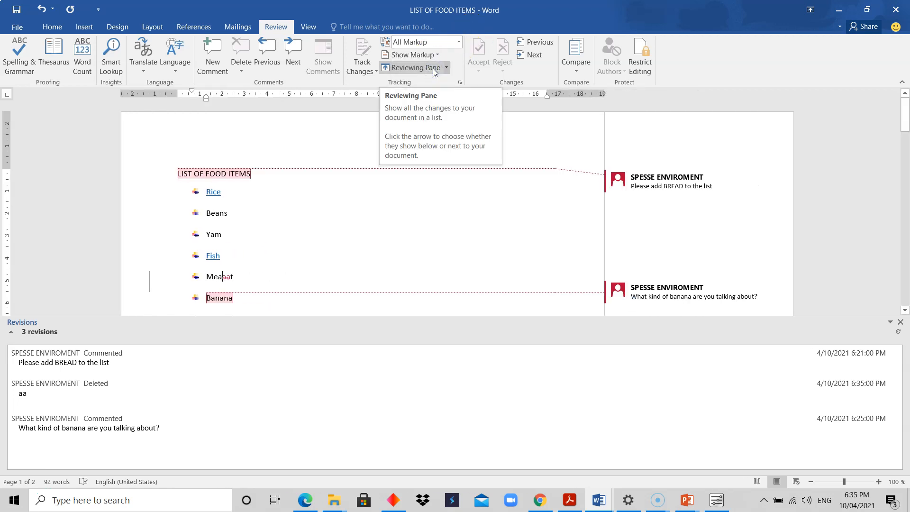
pyautogui.click(443, 44)
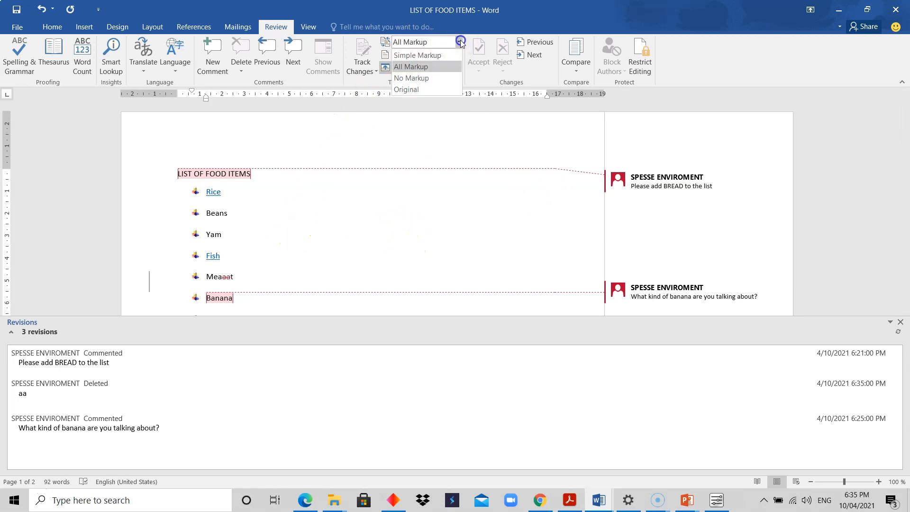
pyautogui.click(437, 55)
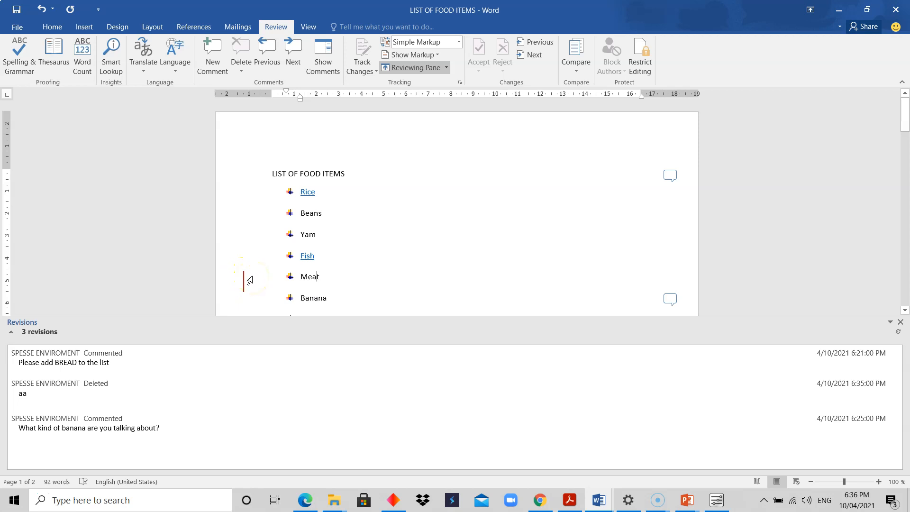
pyautogui.click(458, 41)
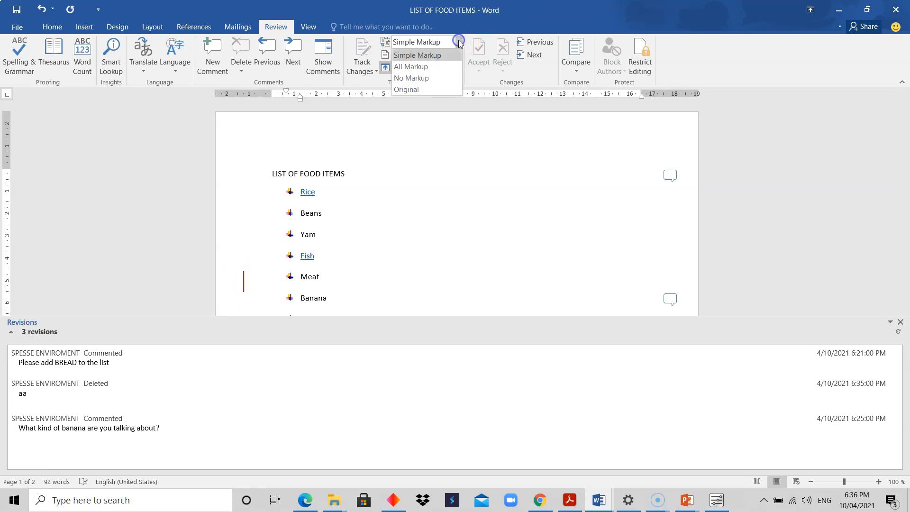
pyautogui.click(441, 66)
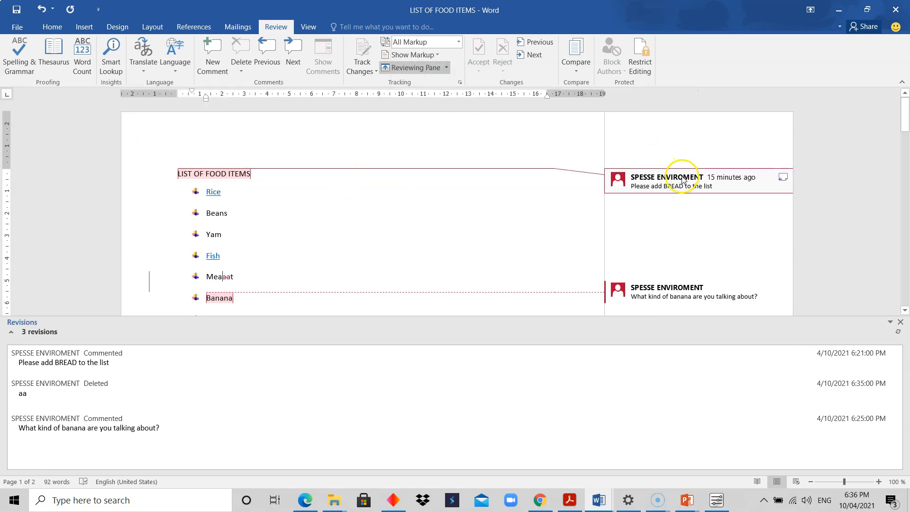
pyautogui.click(222, 278)
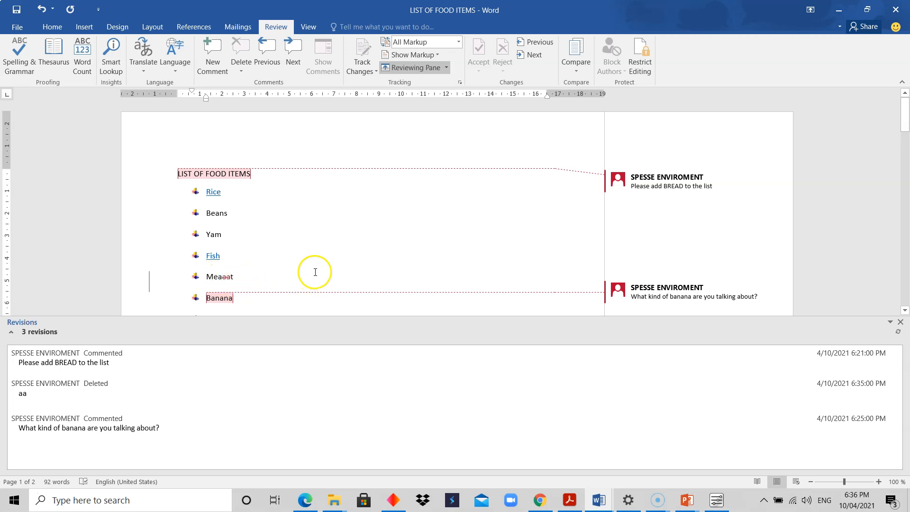
# - Add "es" to Fish in the food list so it reads Fishes, and check the tracked insertion's details
pyautogui.click(256, 235)
pyautogui.click(240, 258)
pyautogui.write('es')
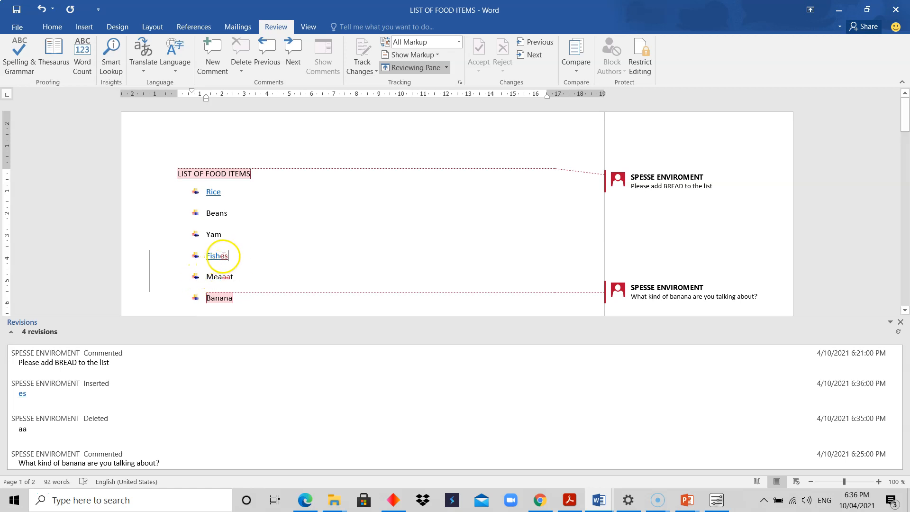
pyautogui.moveTo(226, 257)
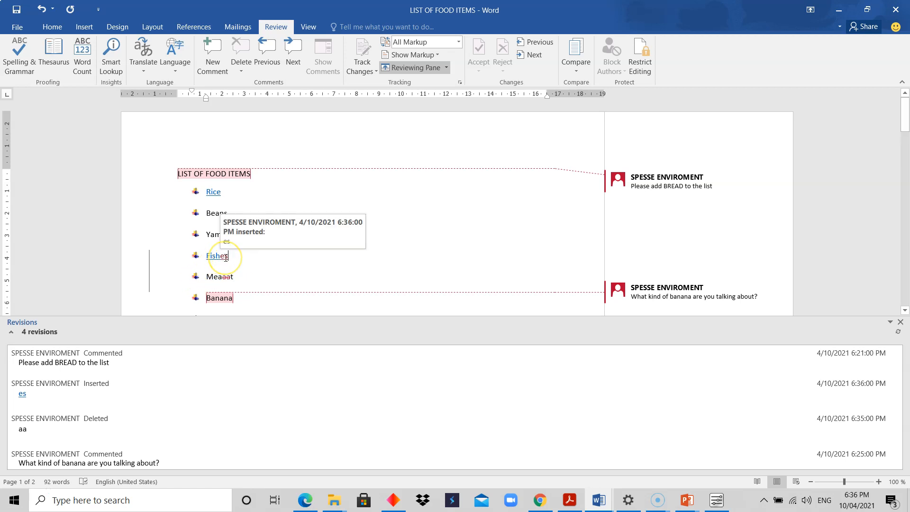
# - View the edited list in the No Markup and Original display modes, and return it to All Markup
pyautogui.click(459, 42)
pyautogui.click(435, 79)
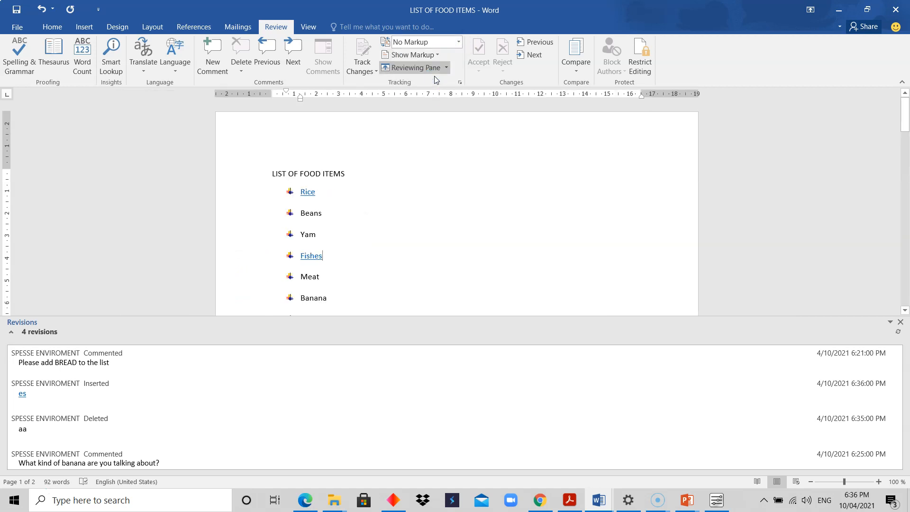
pyautogui.click(458, 41)
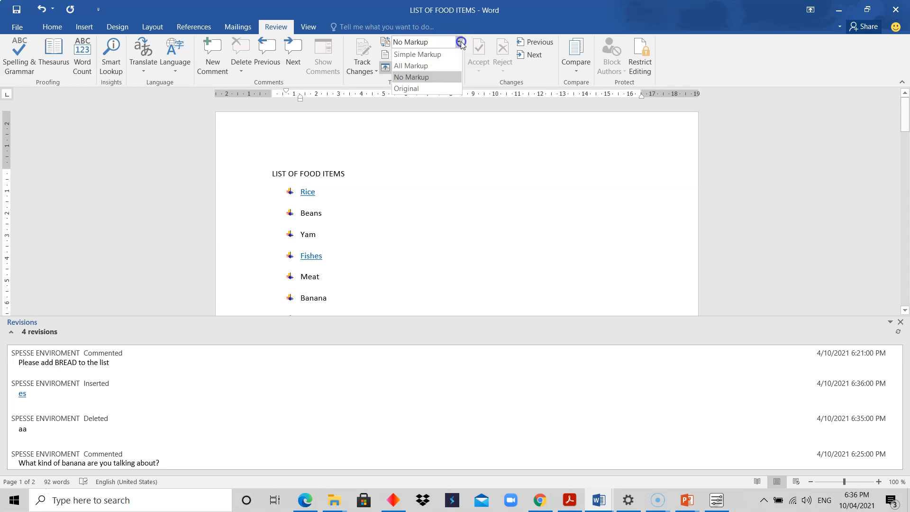
pyautogui.click(424, 89)
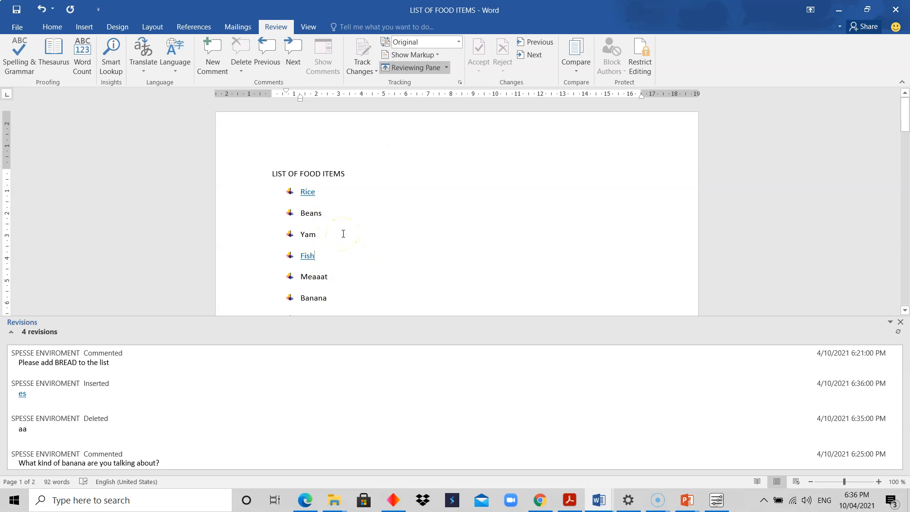
pyautogui.click(459, 43)
pyautogui.click(429, 70)
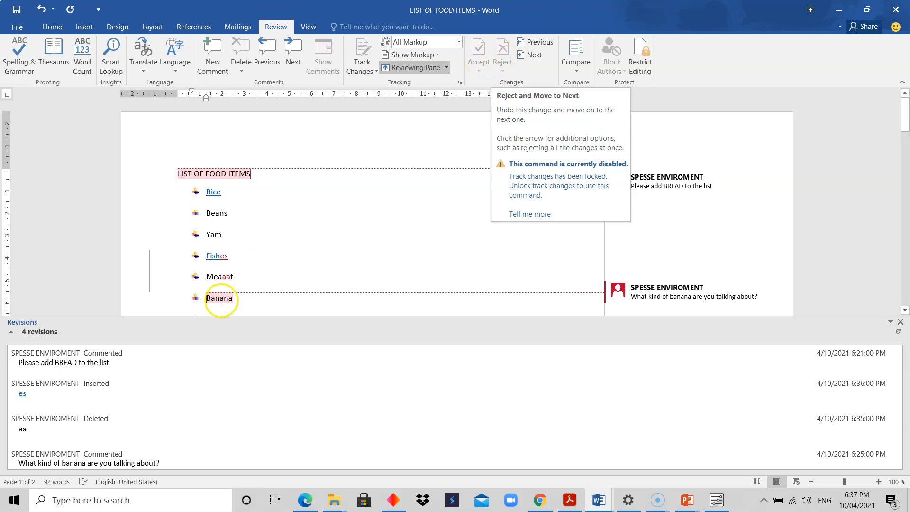
# - Go to the tracked deletion in Meaaat and try to accept it
pyautogui.click(249, 269)
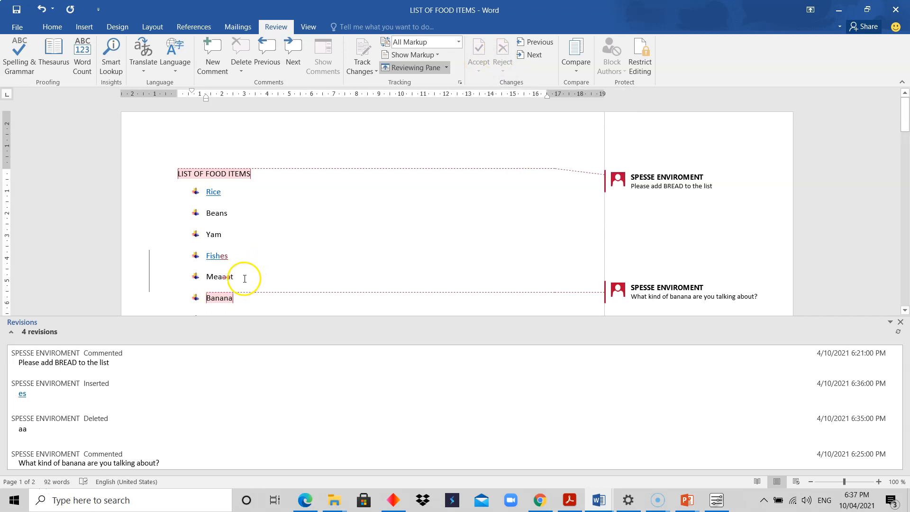
pyautogui.click(533, 55)
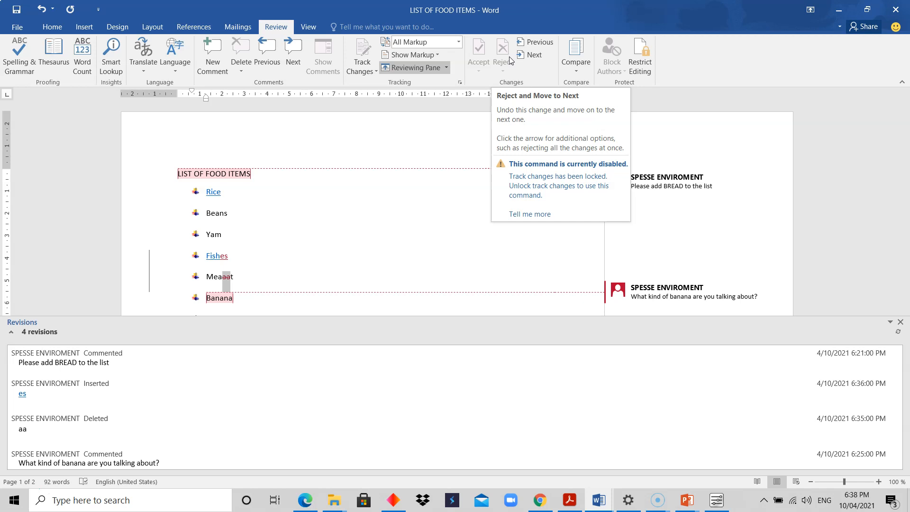
pyautogui.click(481, 58)
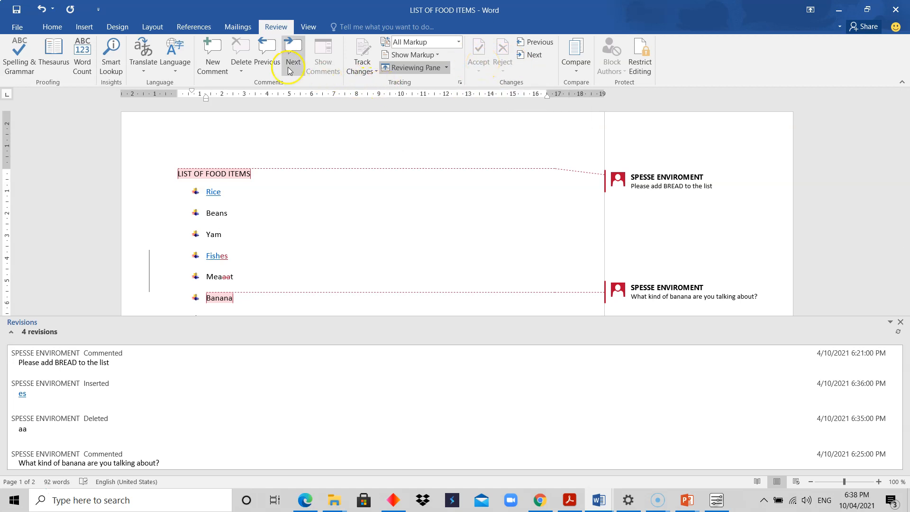
# - Unlock change tracking by entering the tracking password
pyautogui.click(373, 72)
pyautogui.click(378, 99)
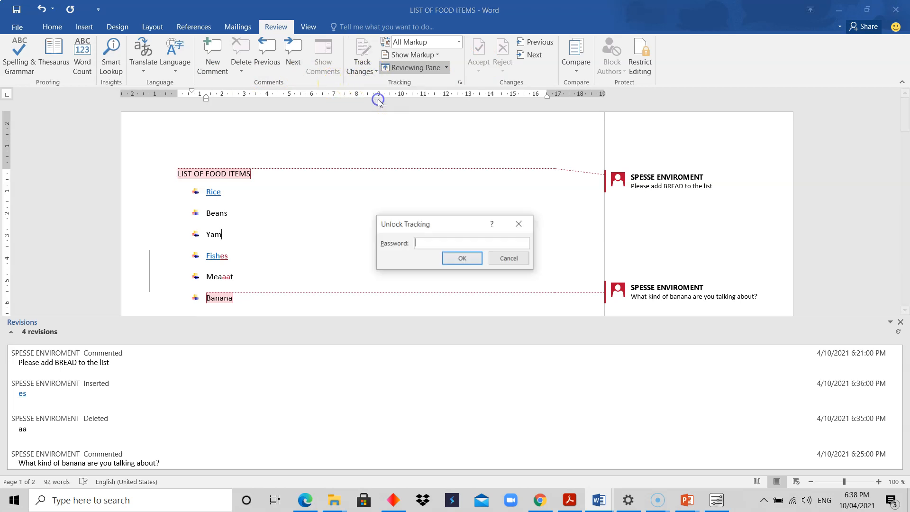
pyautogui.click(427, 247)
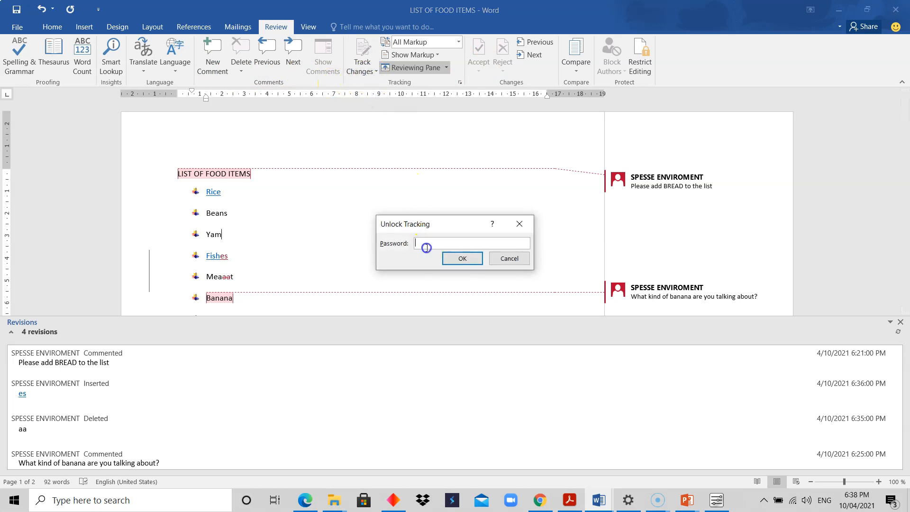
pyautogui.write('******')
pyautogui.click(455, 260)
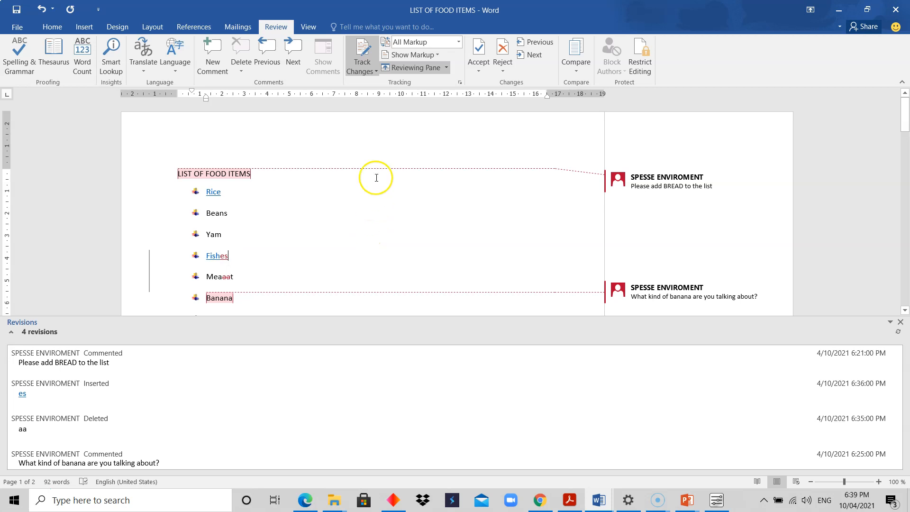
# - Go to the tracked insertion "es" in Fishes, accept it and move to the next change
pyautogui.click(533, 56)
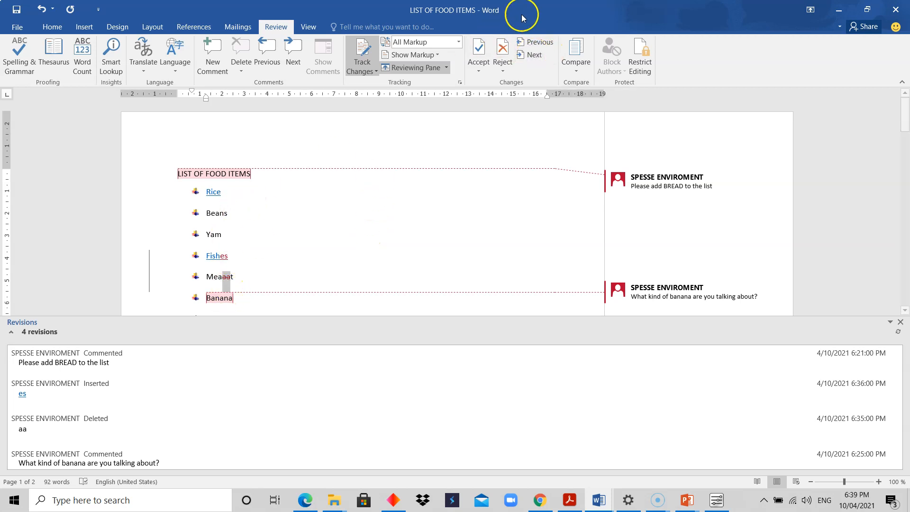
pyautogui.click(534, 42)
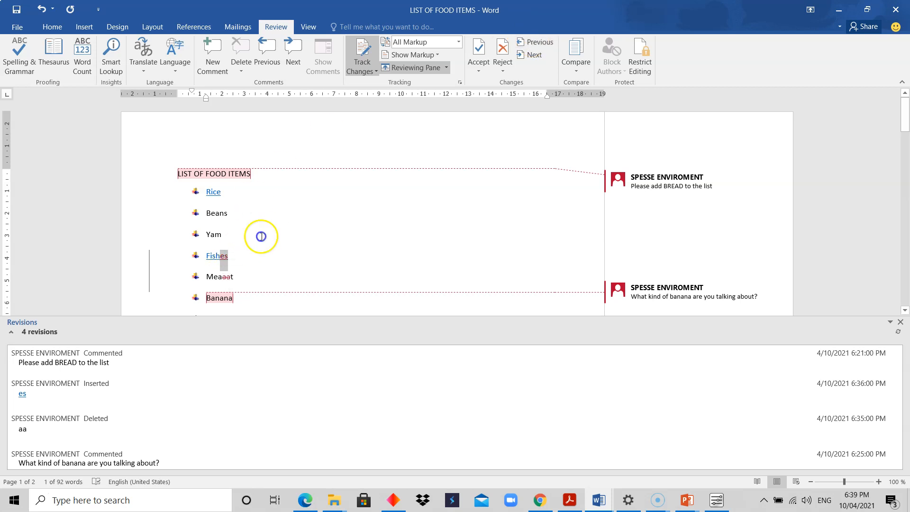
pyautogui.click(503, 68)
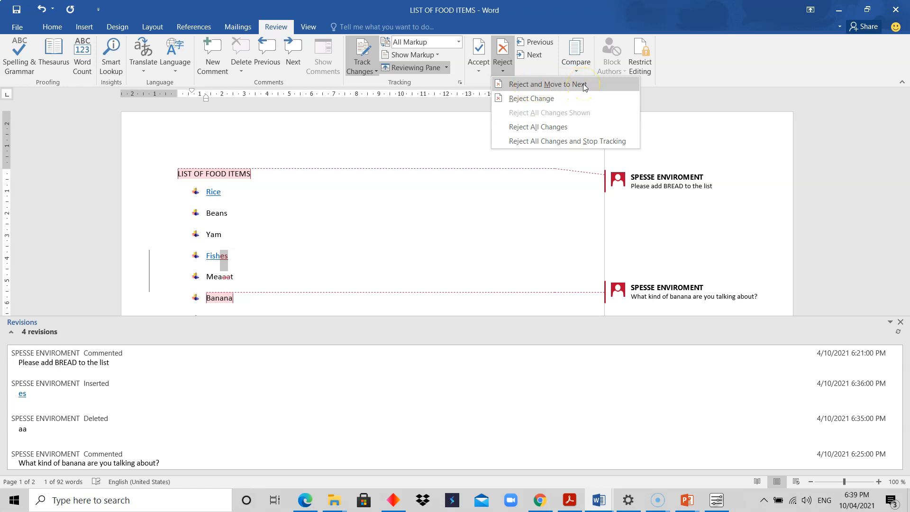
pyautogui.click(538, 102)
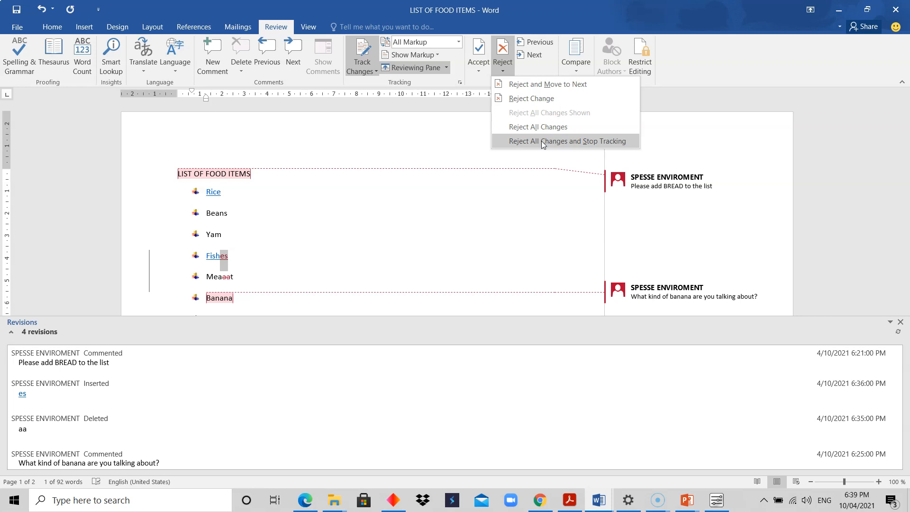
pyautogui.click(479, 67)
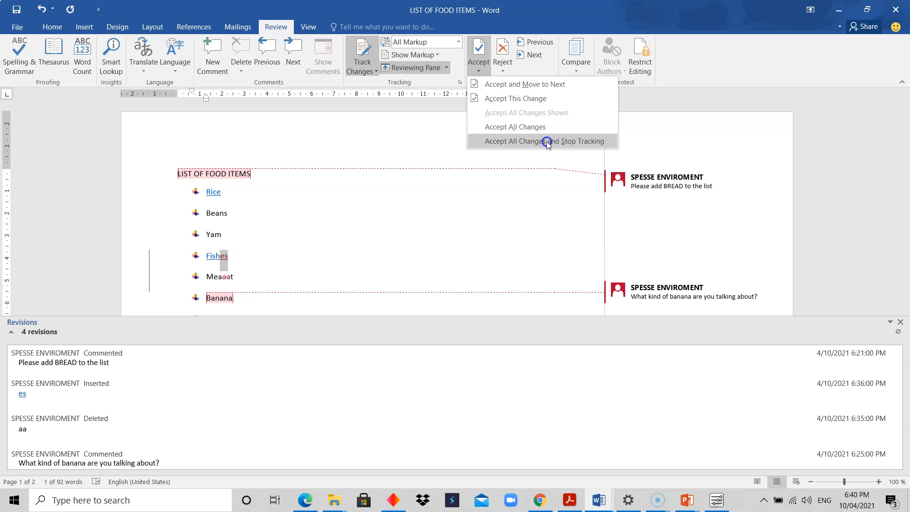
pyautogui.click(531, 87)
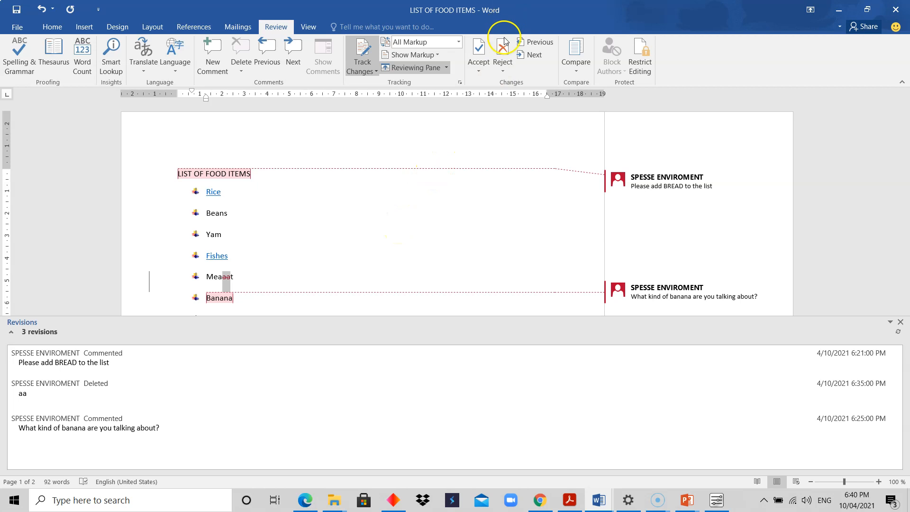
# - Reject the tracked deletion of "aa" in Meaaat using the Reject Change option
pyautogui.click(505, 67)
pyautogui.click(533, 99)
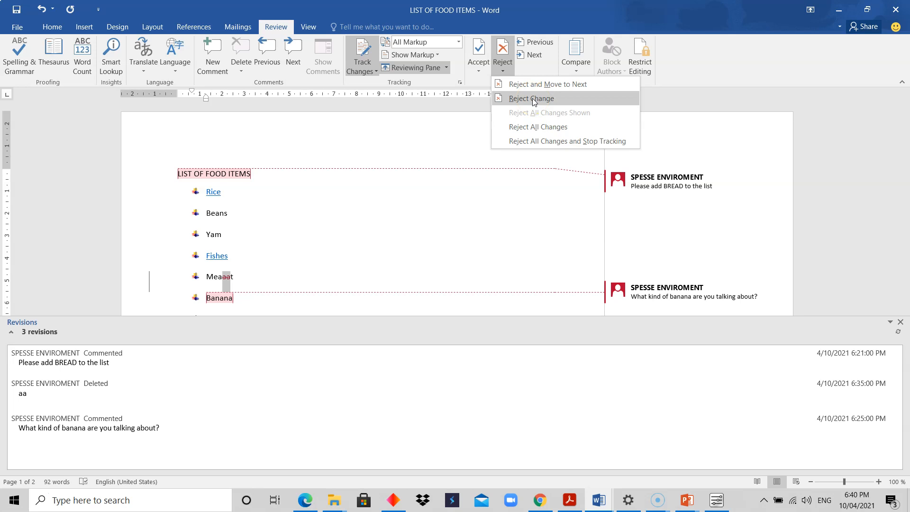
pyautogui.click(533, 99)
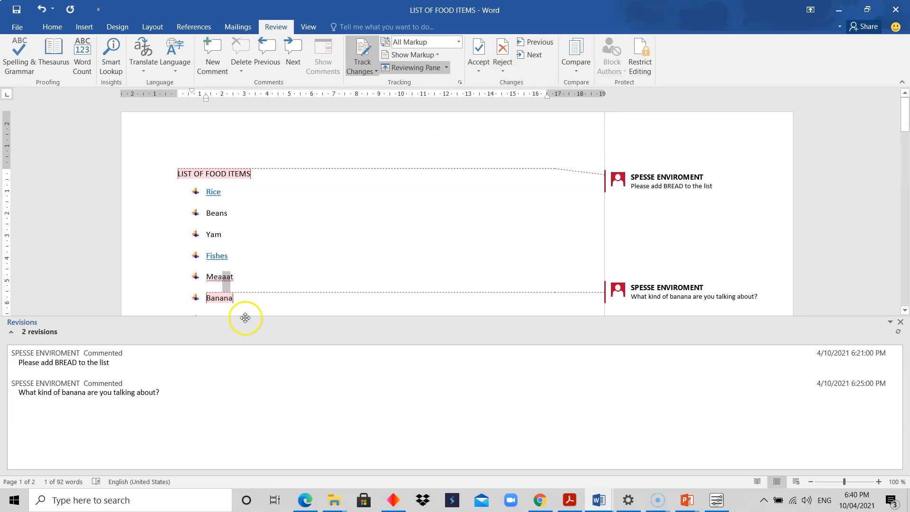
pyautogui.click(227, 276)
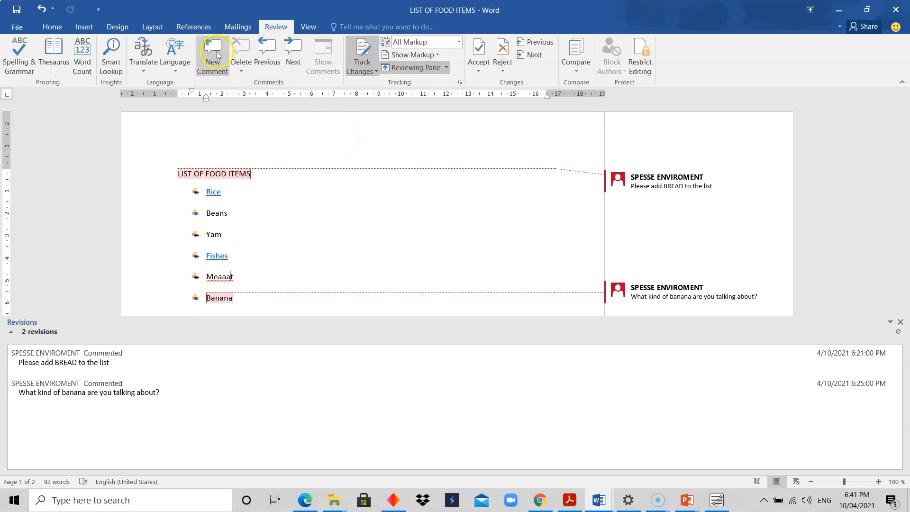
pyautogui.click(301, 148)
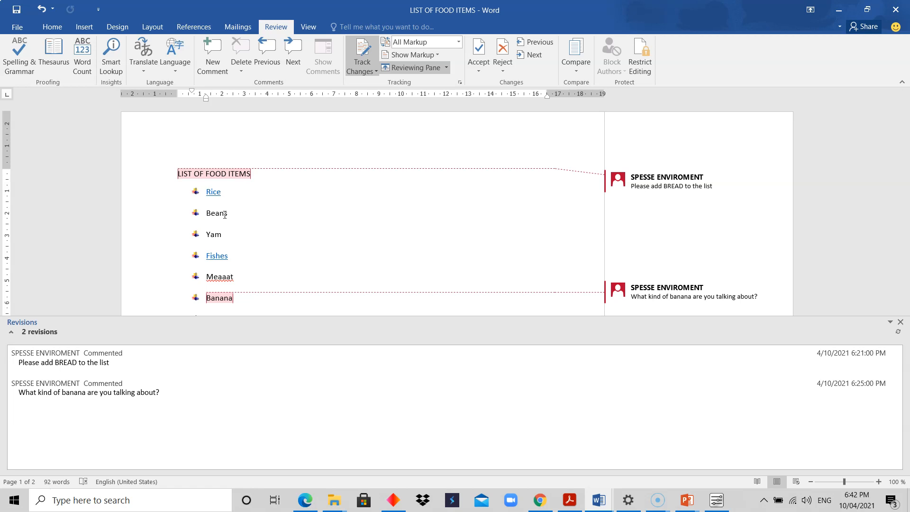
pyautogui.click(250, 215)
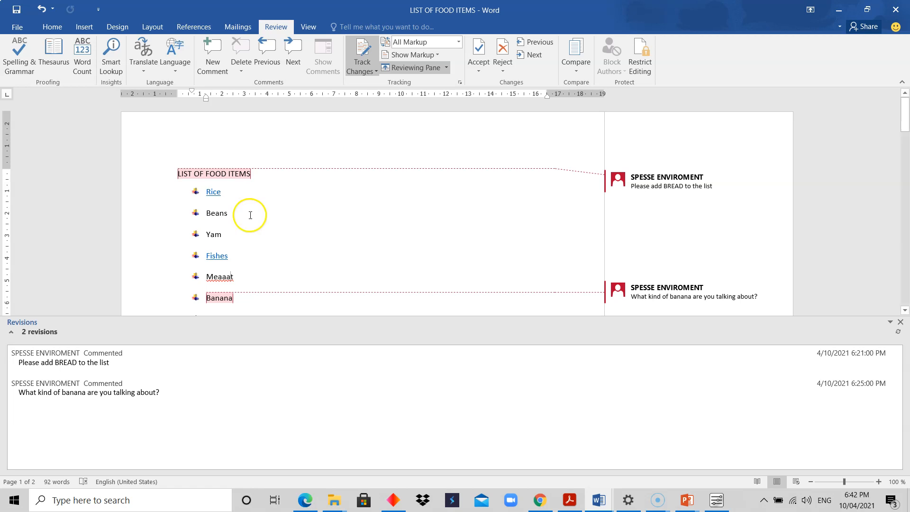